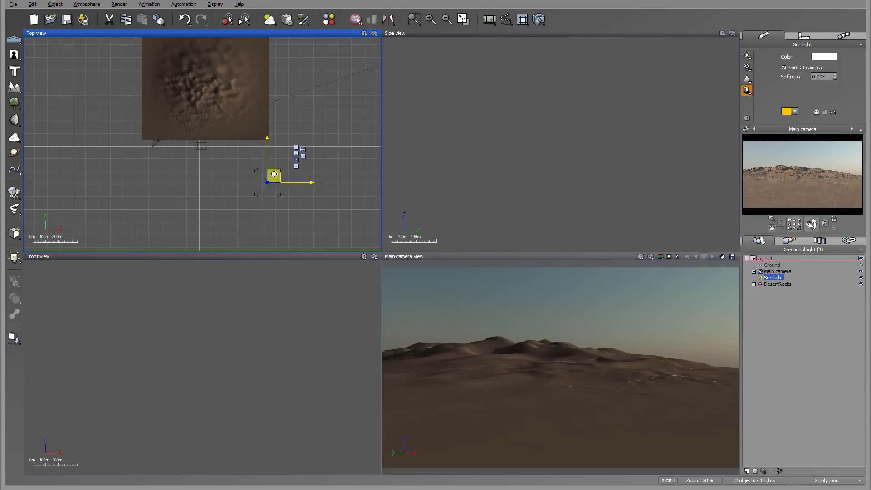
Reposition the sun light just outside the terrain's lower-right corner in the top view.
left_click_drag(273, 178, 268, 183)
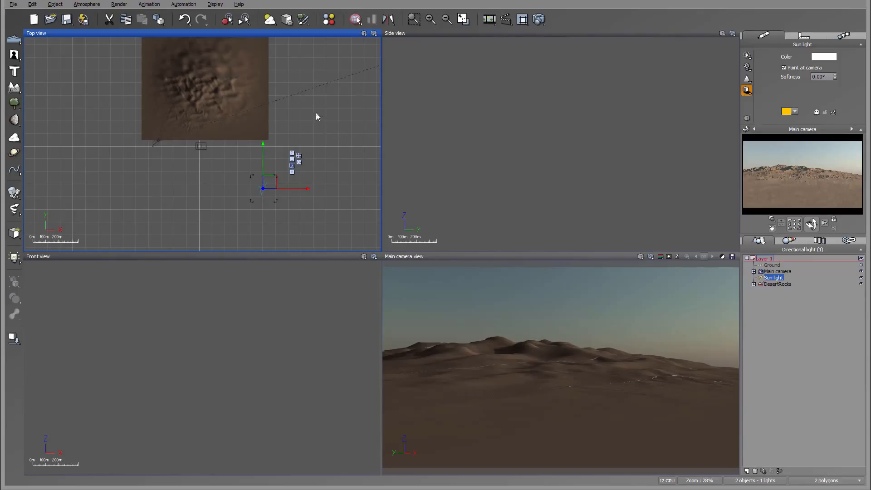
right_click_drag(316, 113, 362, 103)
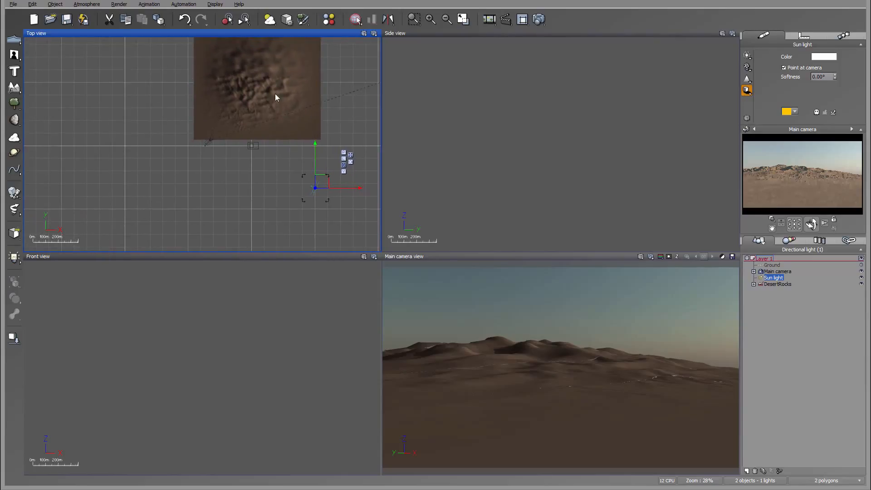
left_click_drag(320, 178, 326, 170)
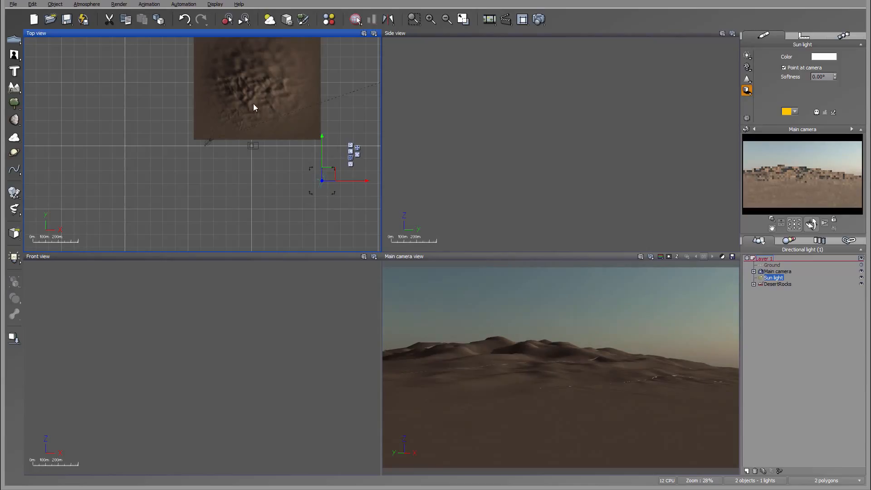
scroll(253, 108, "up", 3)
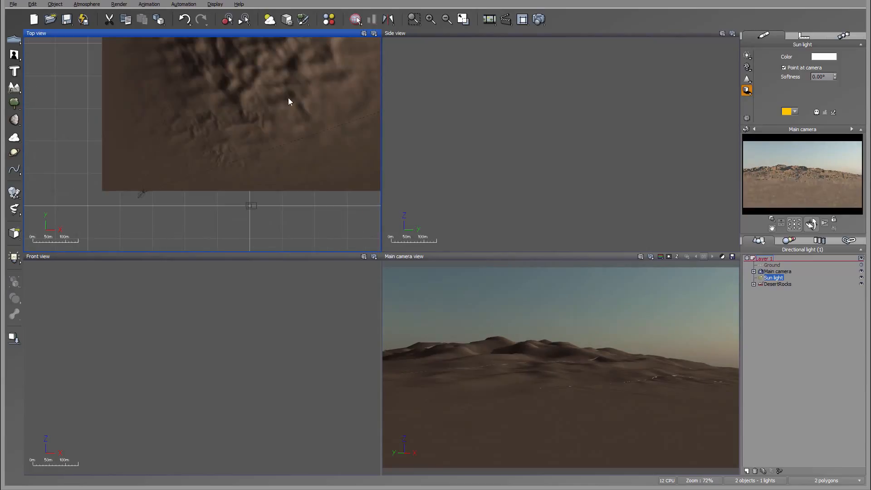
scroll(210, 95, "down", 2)
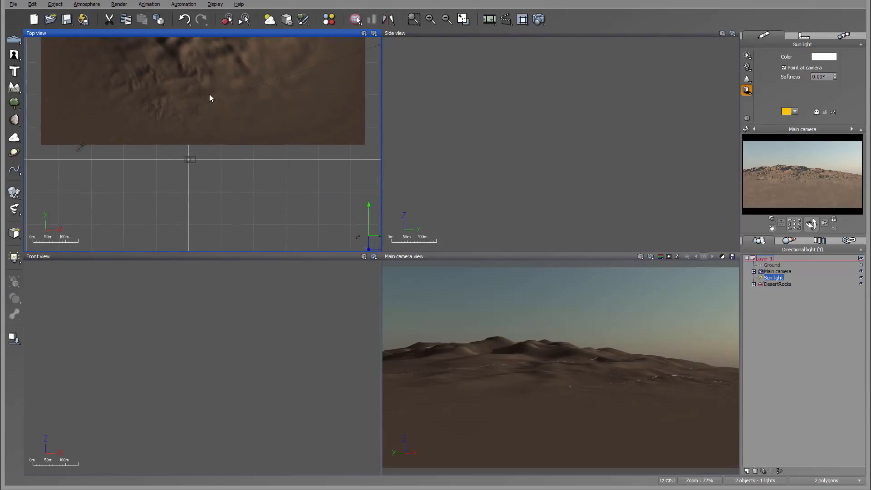
left_click_drag(316, 181, 314, 151)
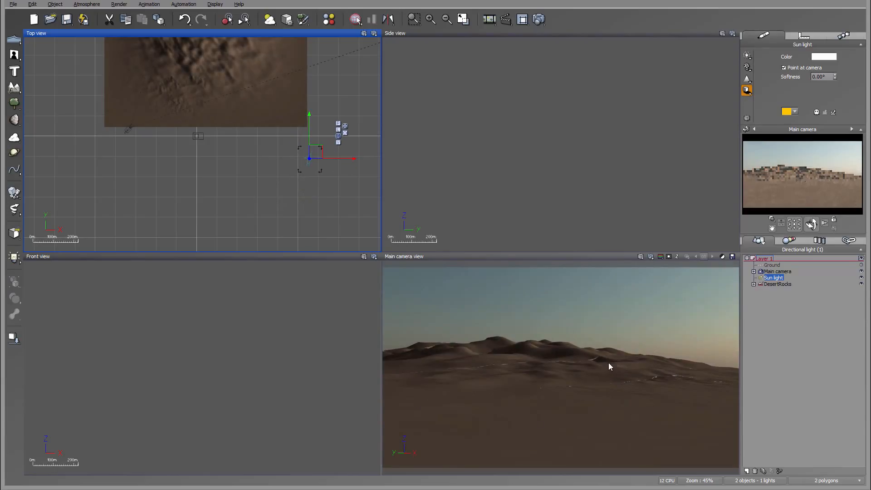
Lower the sun light slightly along the Z axis in the side view.
right_click_drag(526, 175, 530, 137)
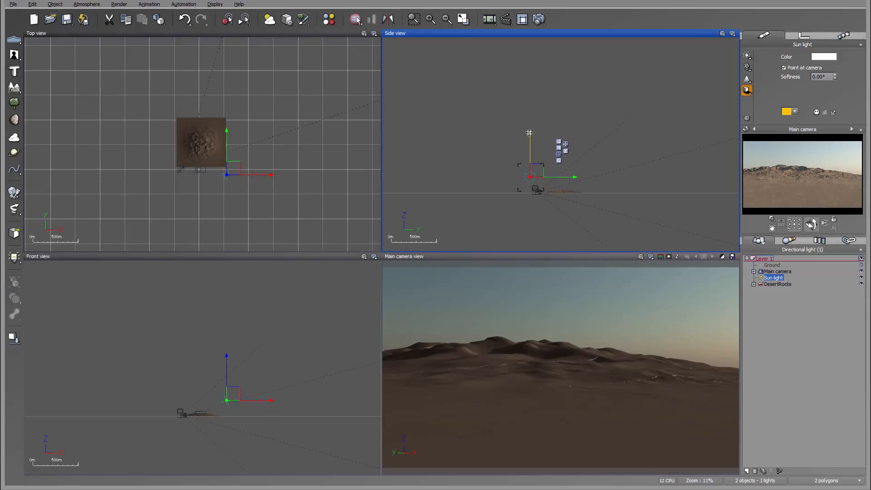
left_click_drag(530, 133, 530, 135)
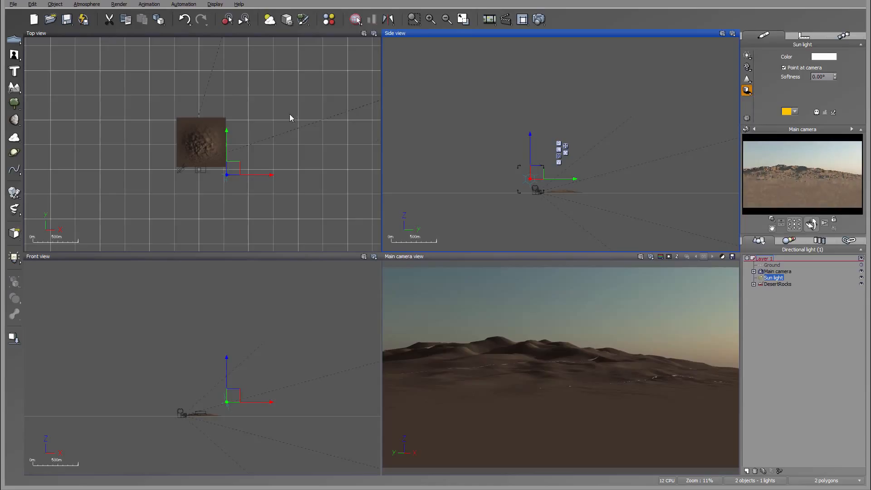
right_click_drag(290, 118, 289, 138)
Open the Atmosphere Editor and set the haze ground density to 7%.
left_click(87, 4)
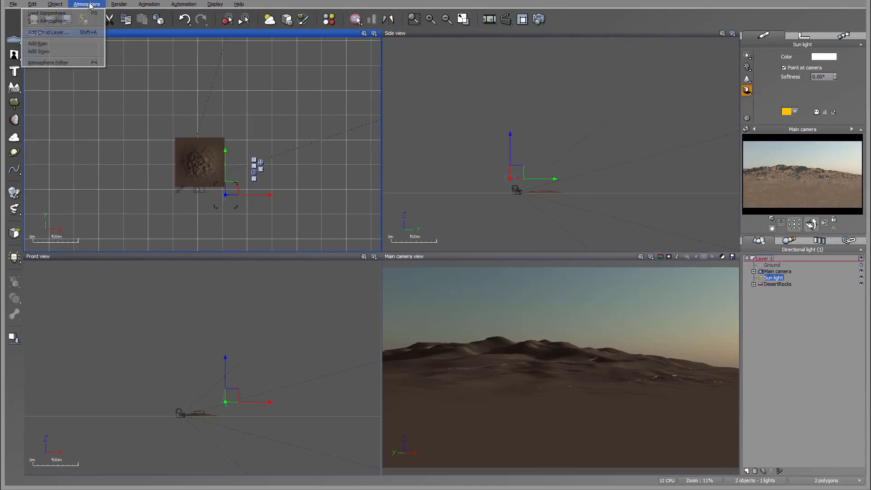
left_click(71, 62)
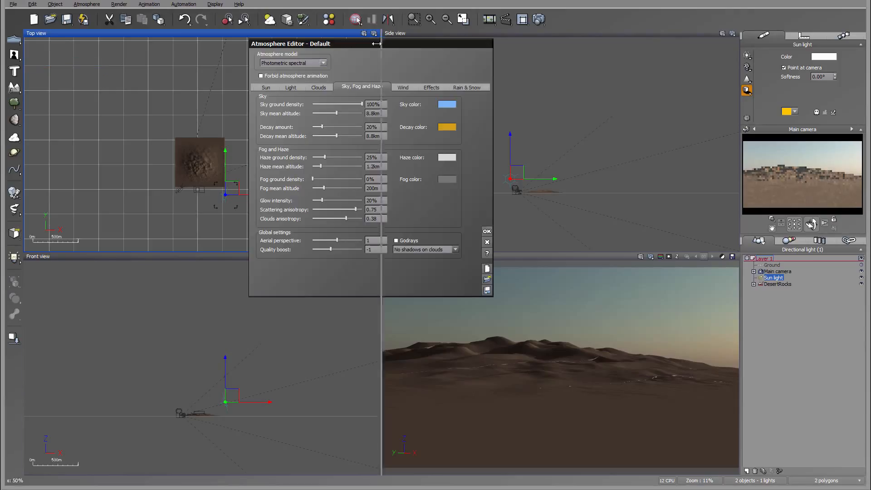
left_click_drag(395, 42, 315, 64)
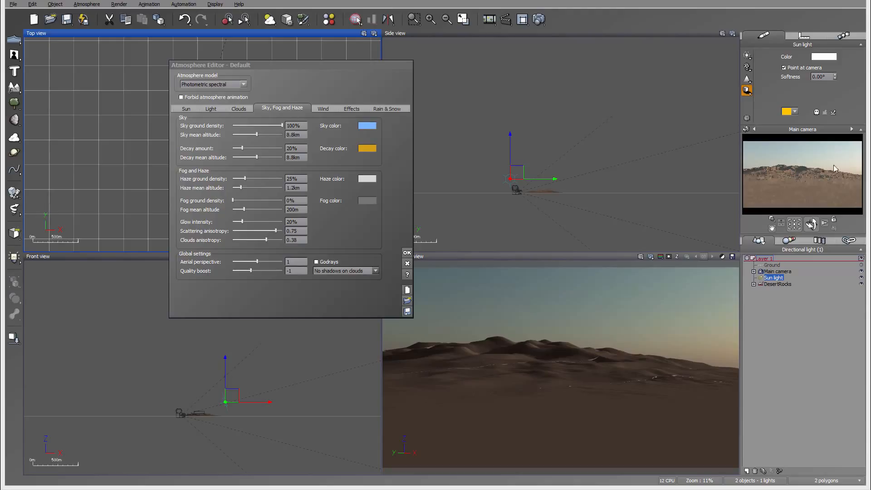
left_click(254, 176)
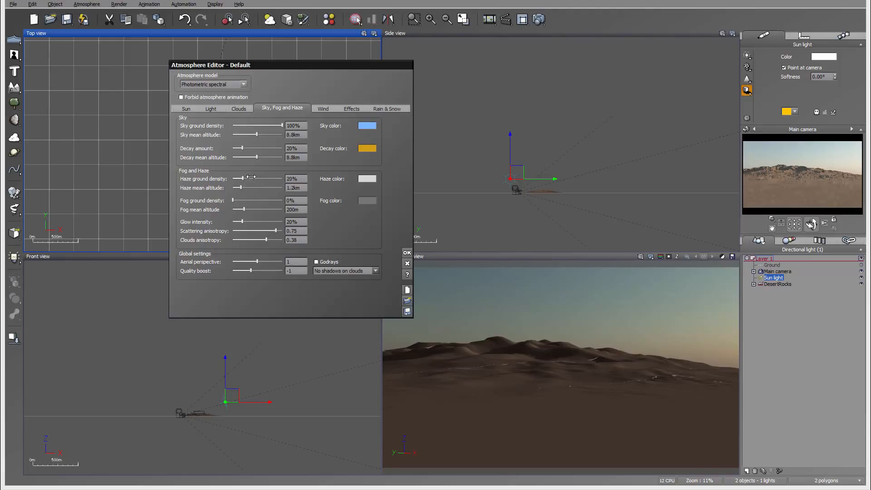
left_click_drag(248, 177, 246, 176)
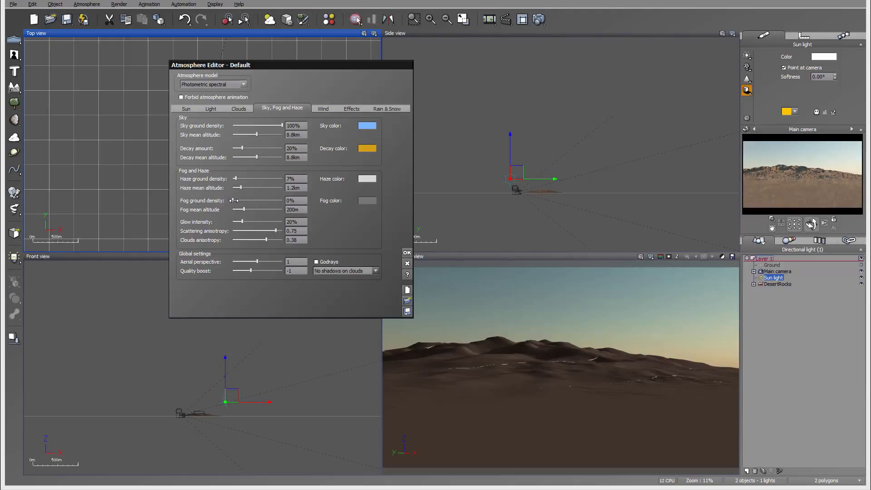
Set fog ground density to 76%, glow intensity to 13%, scattering anisotropy to 0.84 and aerial perspective to 1.73.
left_click_drag(232, 200, 272, 201)
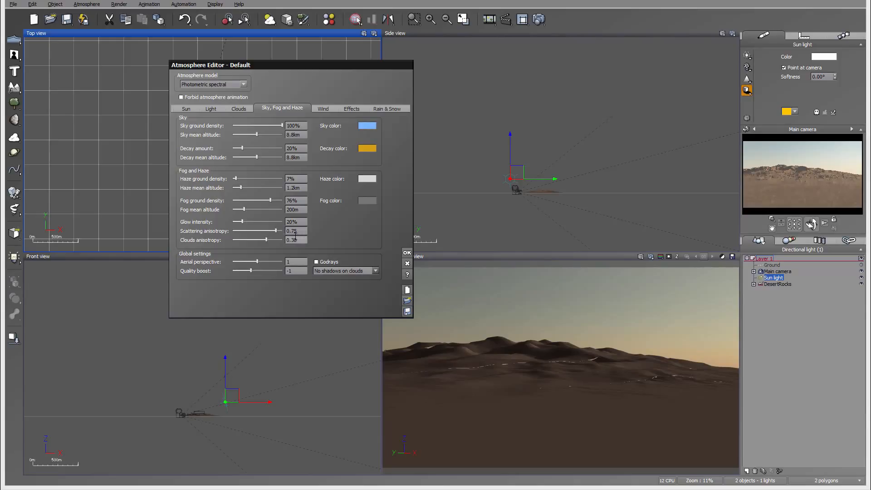
left_click_drag(277, 233, 249, 221)
left_click_drag(257, 262, 264, 261)
Add a cloud layer using the Dark Cumulus material from the Spectral 2 collection.
left_click(236, 109)
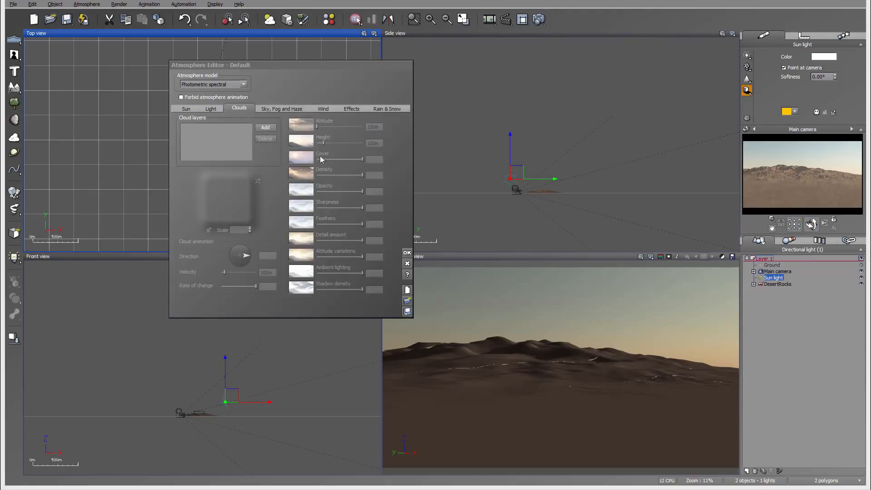
left_click(260, 127)
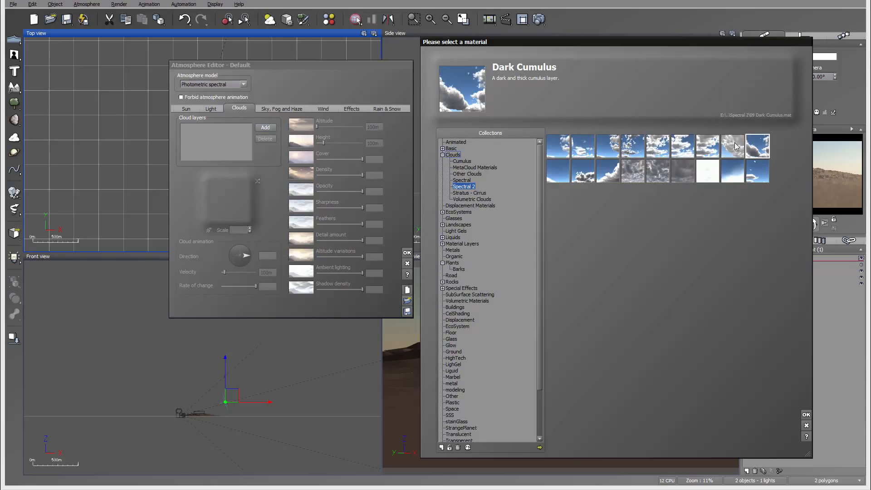
left_click(807, 415)
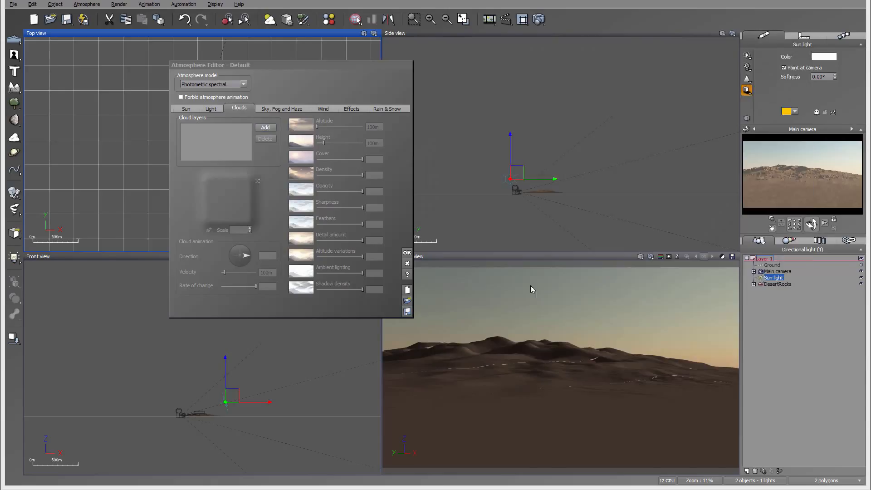
Set the Dark Cumulus layer's density to 2% and opacity to 100%, and refresh the camera preview.
left_click(364, 175)
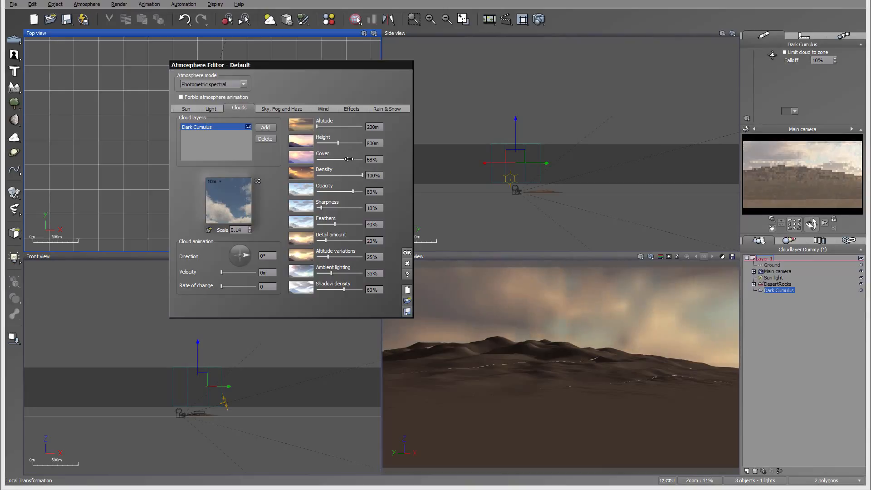
left_click_drag(352, 191, 318, 174)
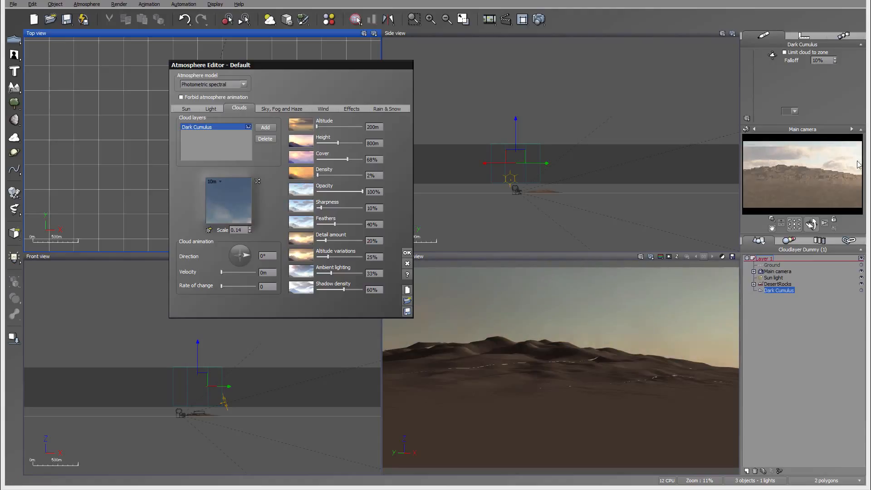
right_click(830, 168)
left_click(848, 180)
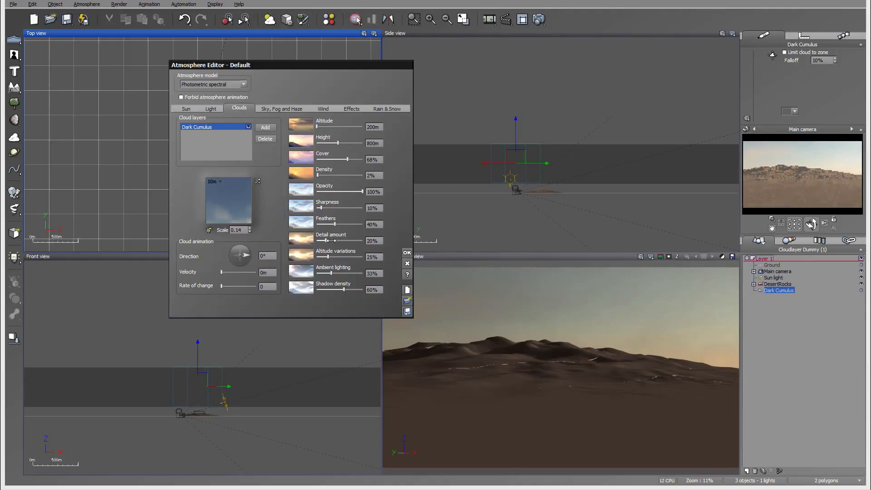
Set the cloud layer's detail amount to 87%, altitude variations to 100%, ambient lighting to 23% and feathers to 65%.
left_click_drag(327, 241, 357, 241)
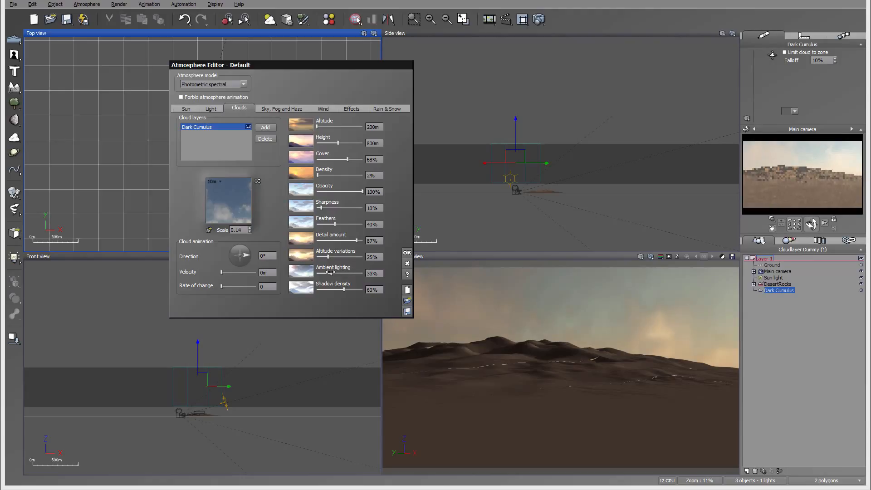
left_click_drag(328, 257, 419, 263)
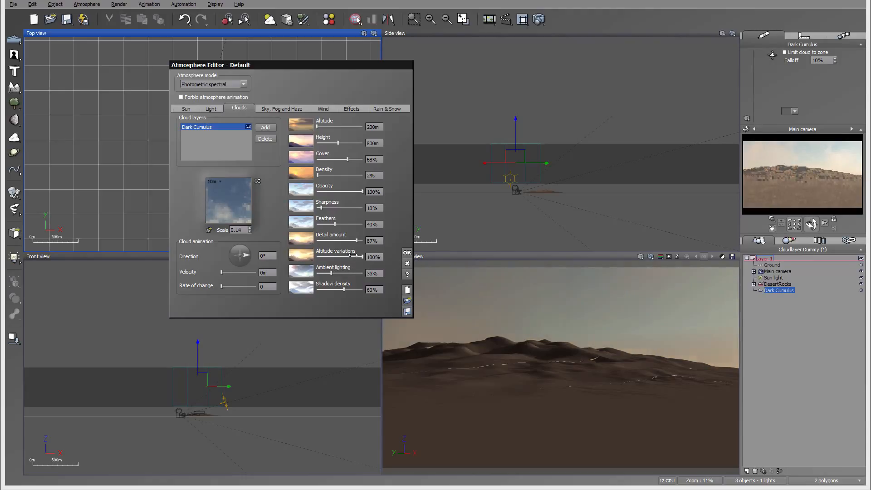
left_click_drag(348, 271, 343, 271)
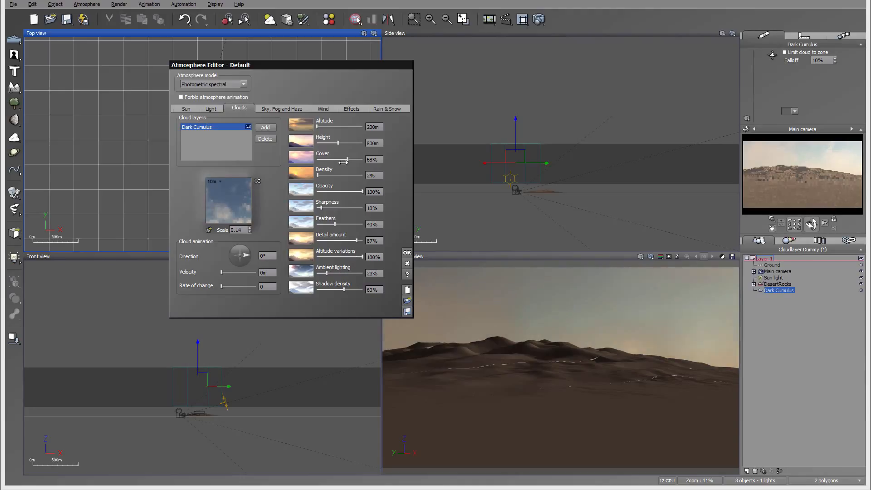
left_click_drag(339, 222, 353, 220)
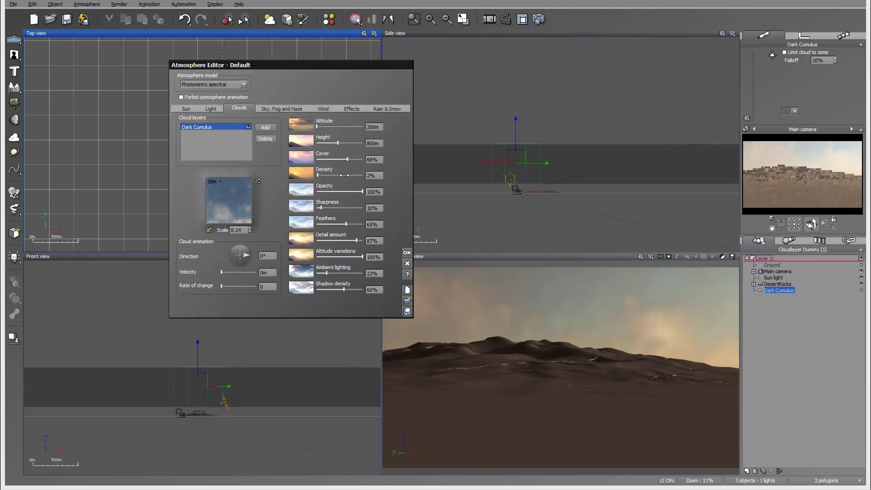
Thin out the cloud layer by setting its density to 1% and its cover to 54%.
left_click_drag(344, 175, 344, 175)
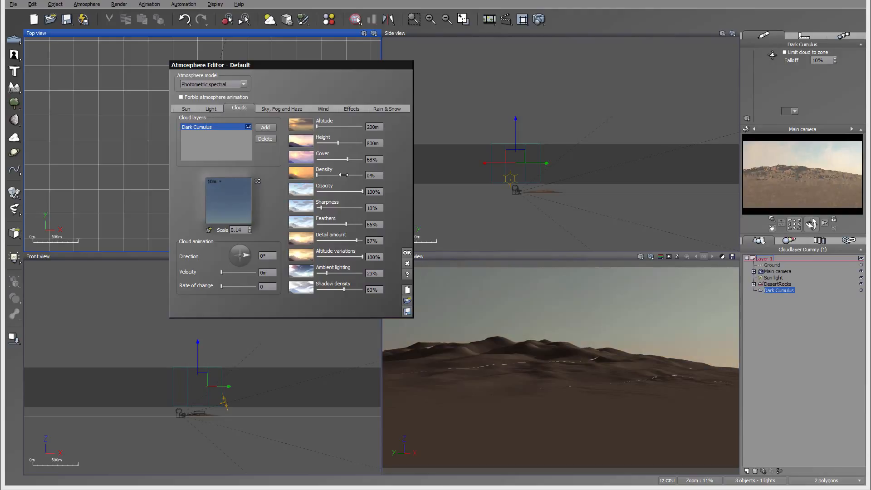
left_click_drag(343, 175, 537, 176)
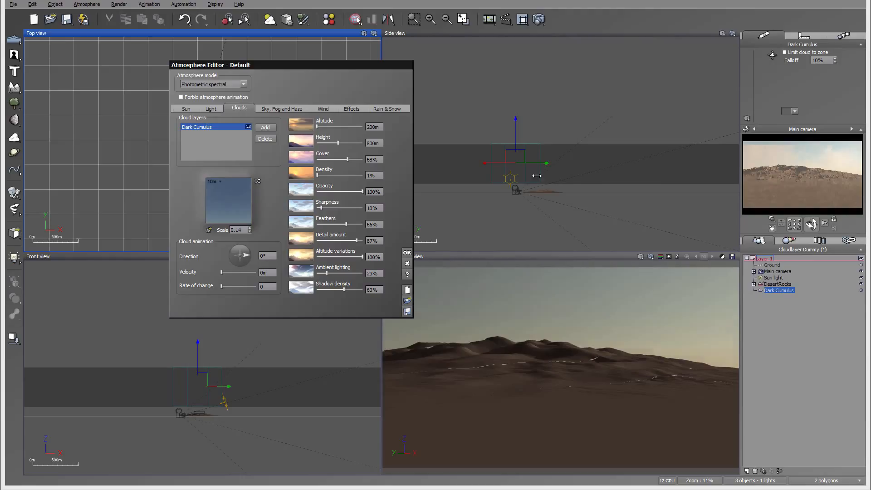
right_click(822, 188)
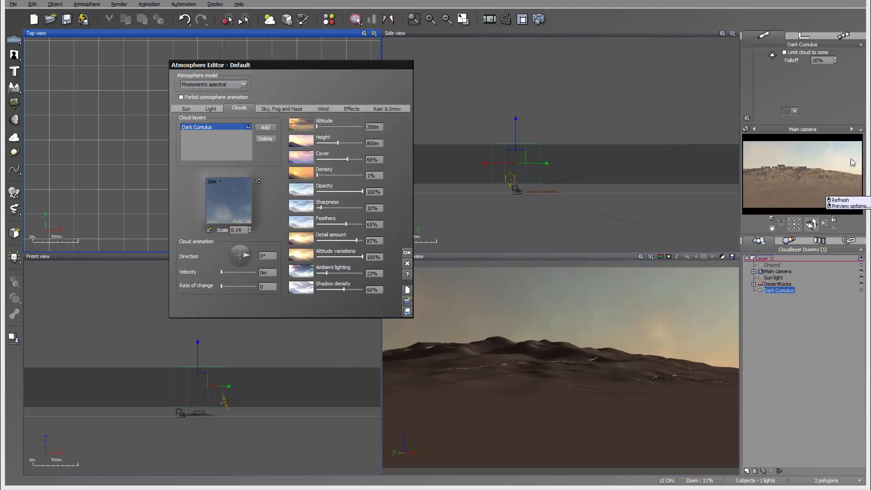
left_click_drag(348, 161, 343, 161)
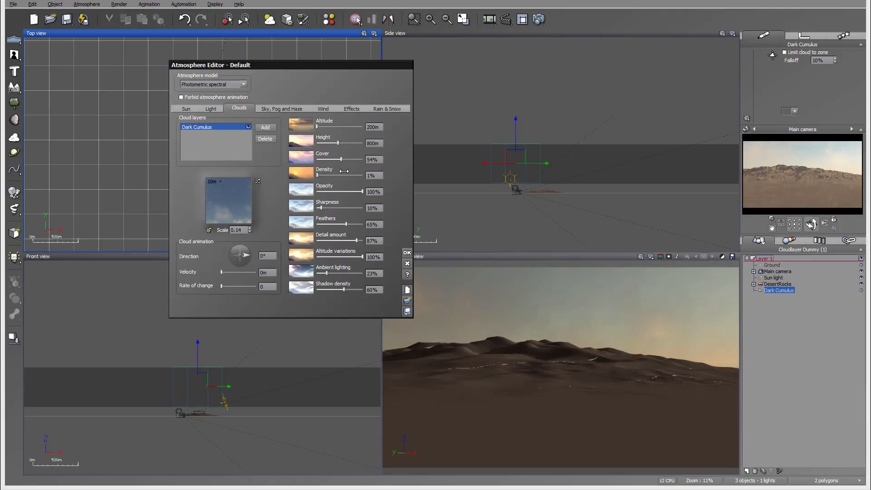
Fine-tune the sky's decay amount to 22%.
left_click(282, 108)
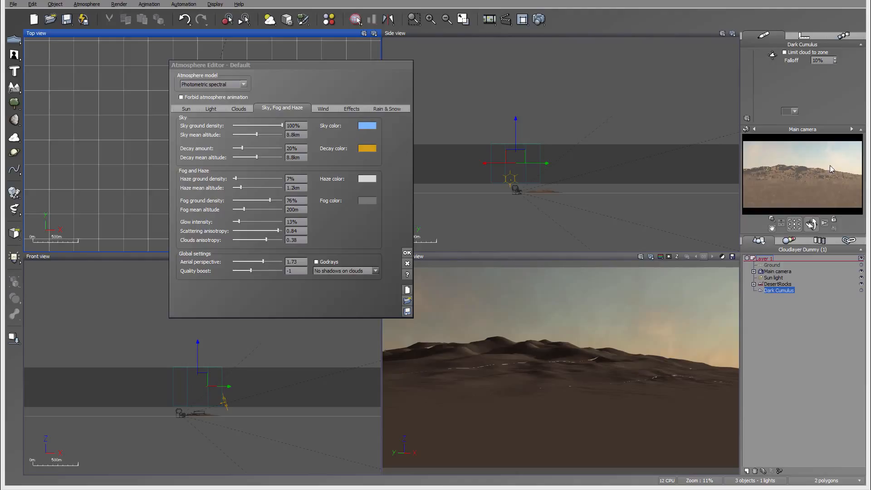
left_click_drag(242, 149, 462, 164)
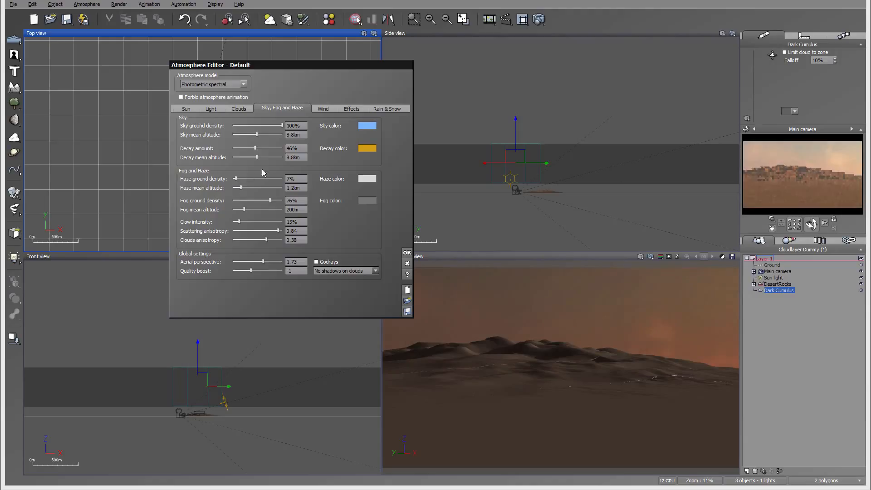
left_click_drag(266, 147, 255, 147)
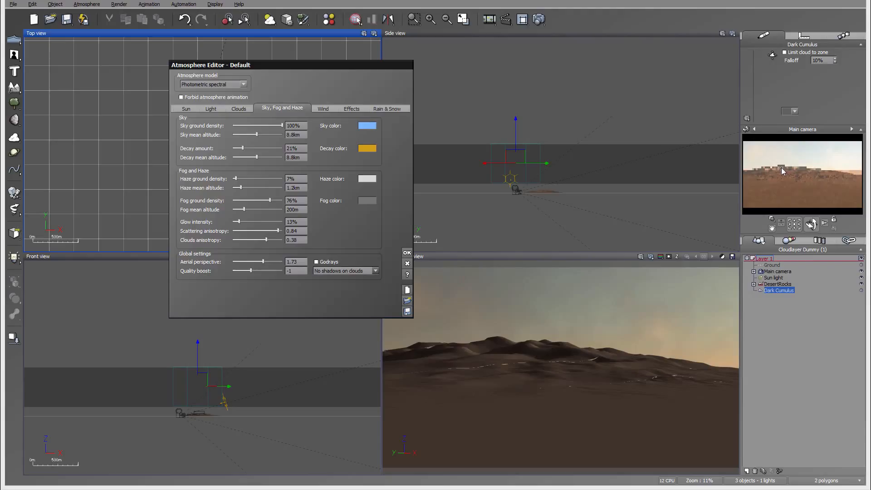
left_click_drag(257, 147, 260, 146)
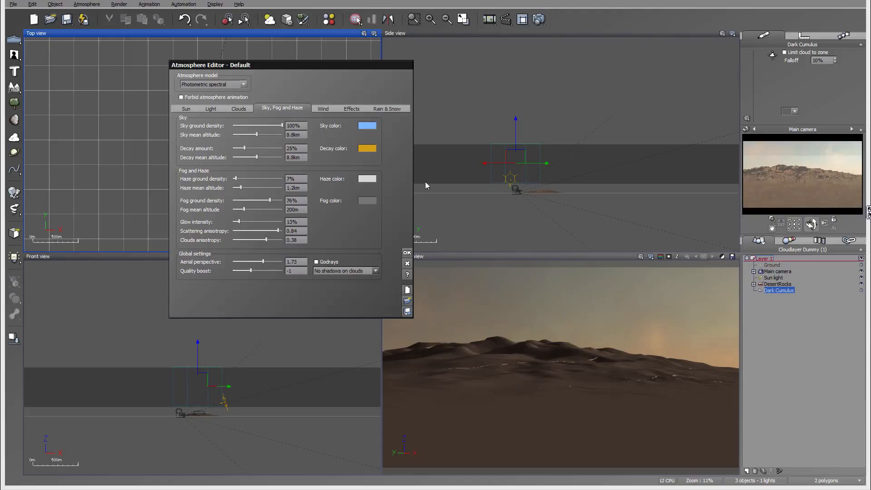
left_click_drag(262, 150, 259, 146)
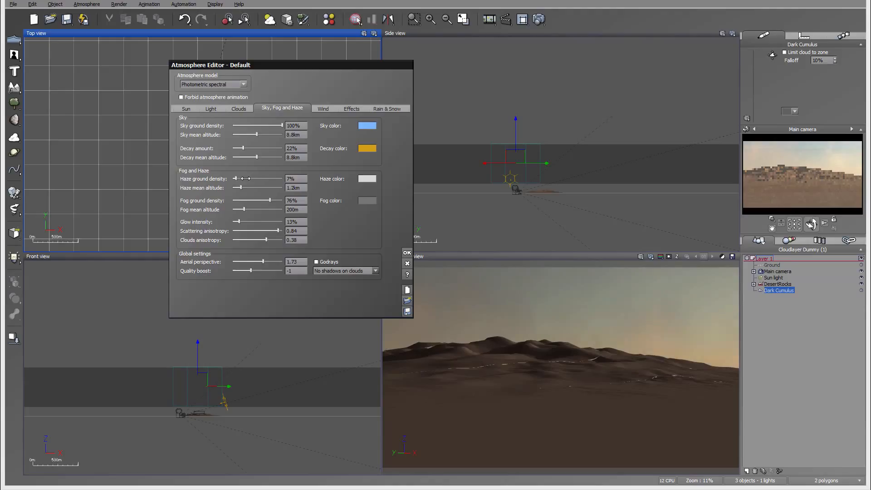
Set haze ground density to 22%, fog ground density to 80% and fog mean altitude to 213 m.
left_click_drag(246, 178, 259, 178)
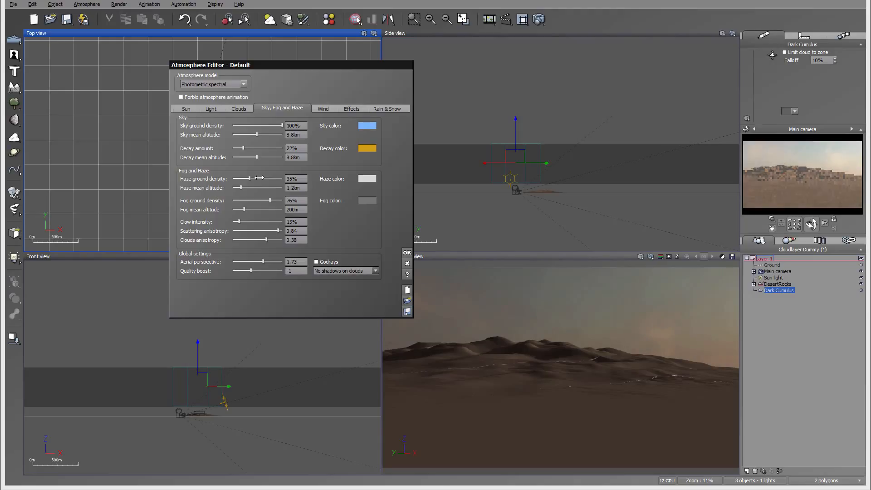
left_click_drag(256, 178, 273, 201)
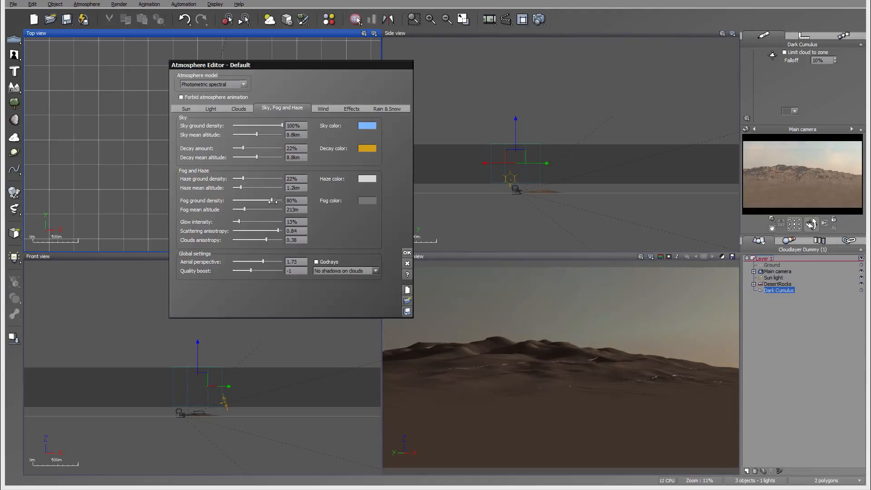
Set the atmosphere's glow intensity to 9%, scattering anisotropy to 0.91 and aerial perspective to 2.43.
left_click_drag(279, 231, 250, 221)
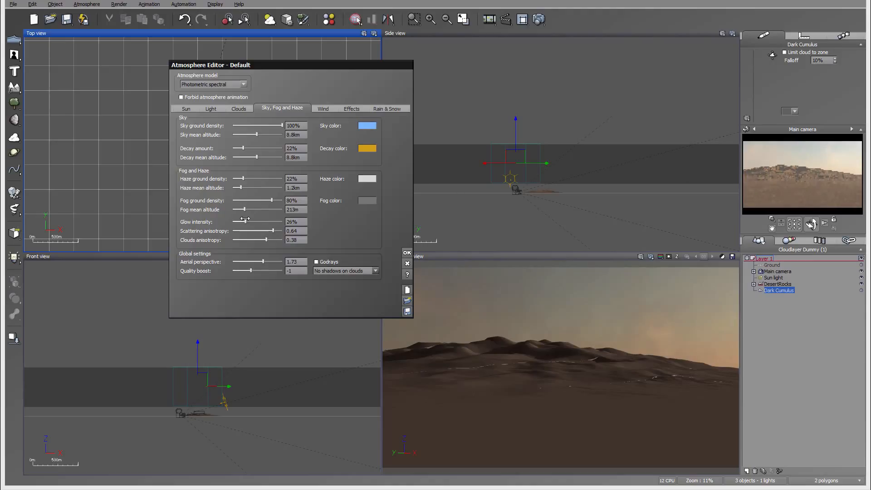
left_click_drag(249, 221, 281, 231)
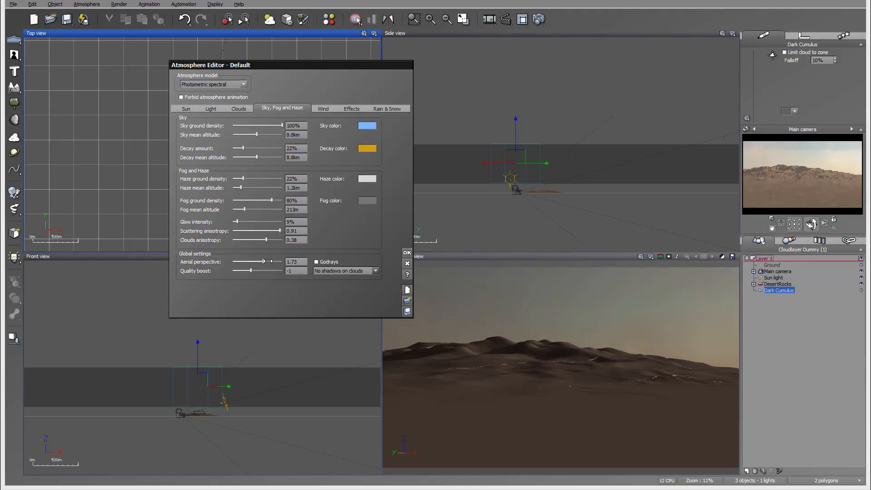
left_click_drag(264, 262, 267, 261)
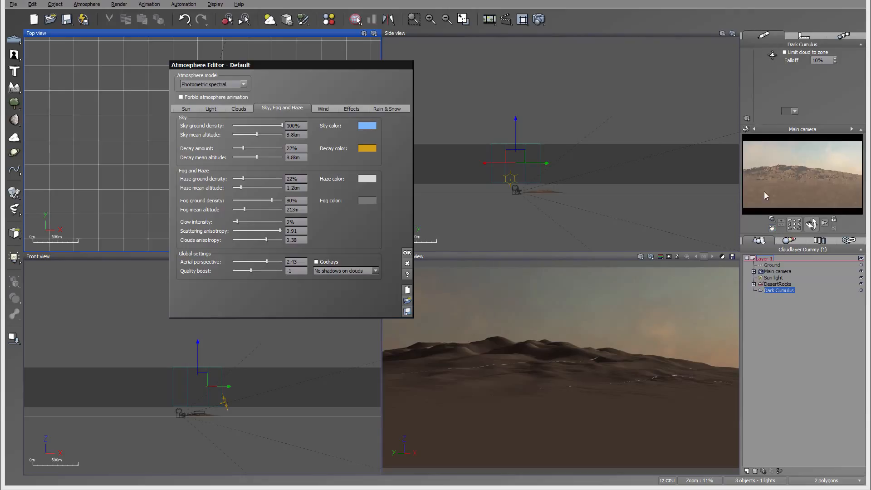
Turn off auto-exposure for the main camera and accept the atmosphere settings.
left_click(783, 272)
double_click(784, 274)
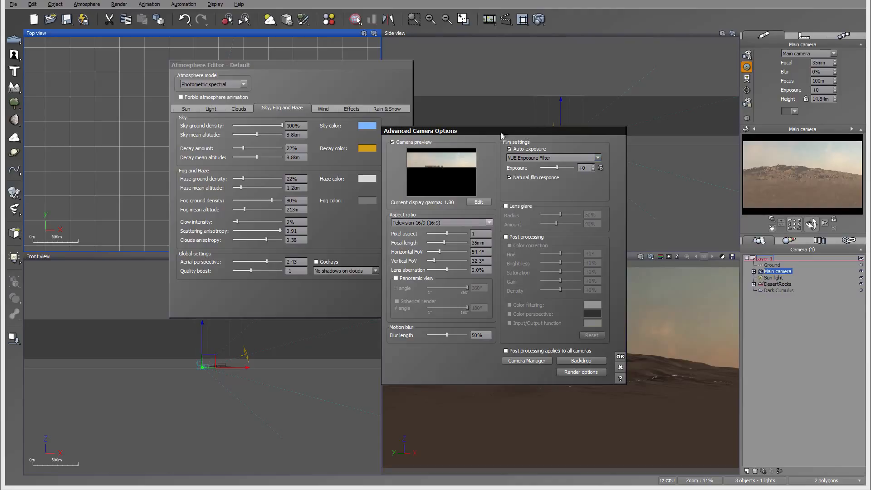
left_click(545, 152)
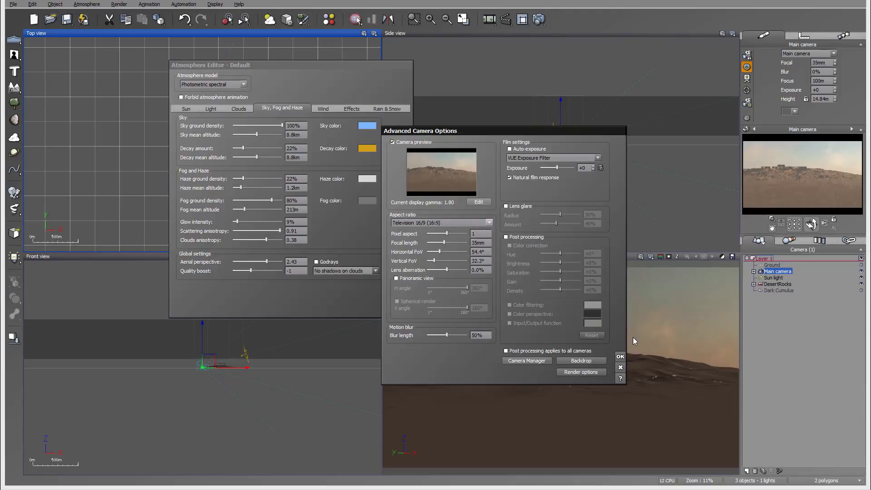
left_click(621, 356)
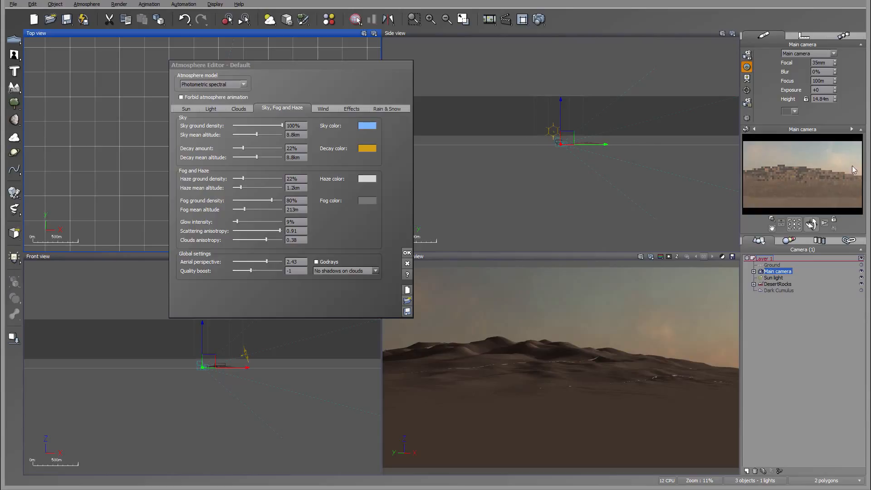
right_click(815, 155)
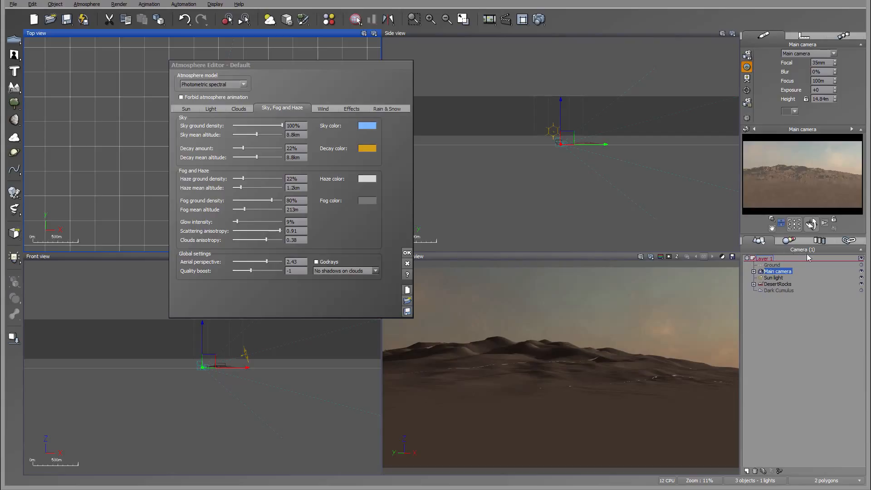
left_click(407, 253)
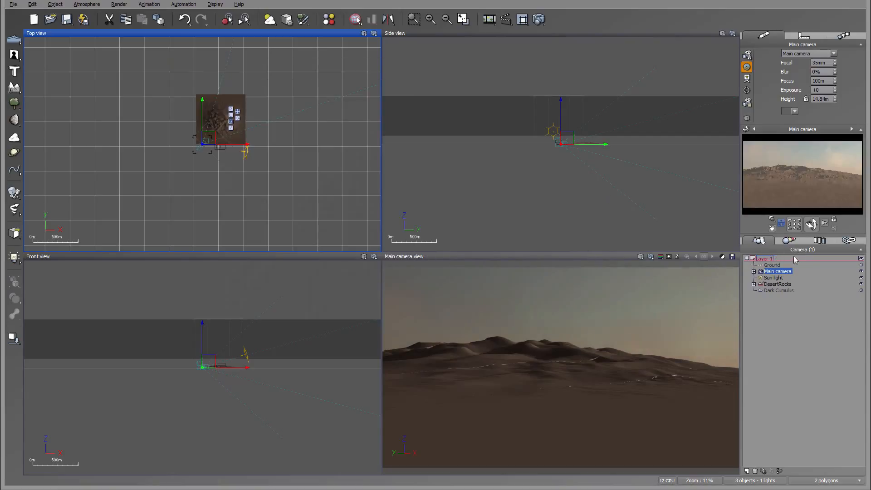
Lower the main camera to a height of 12.06 m and tilt its view slightly upward.
right_click_drag(557, 160, 547, 178)
scroll(541, 174, "up", 8)
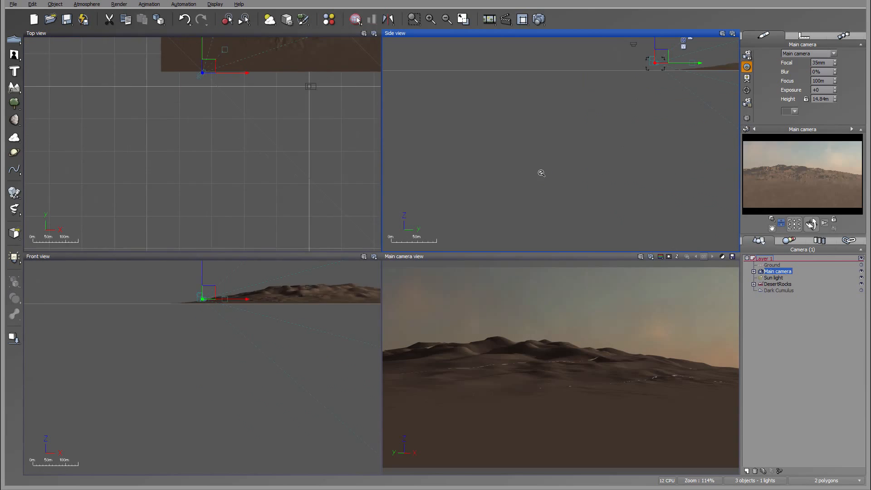
right_click_drag(608, 131, 572, 151)
scroll(563, 150, "up", 5)
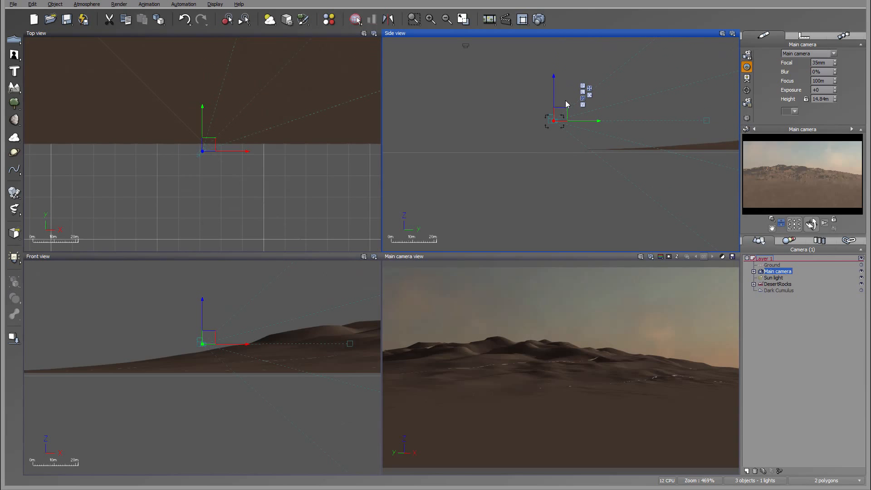
left_click_drag(556, 83, 558, 96)
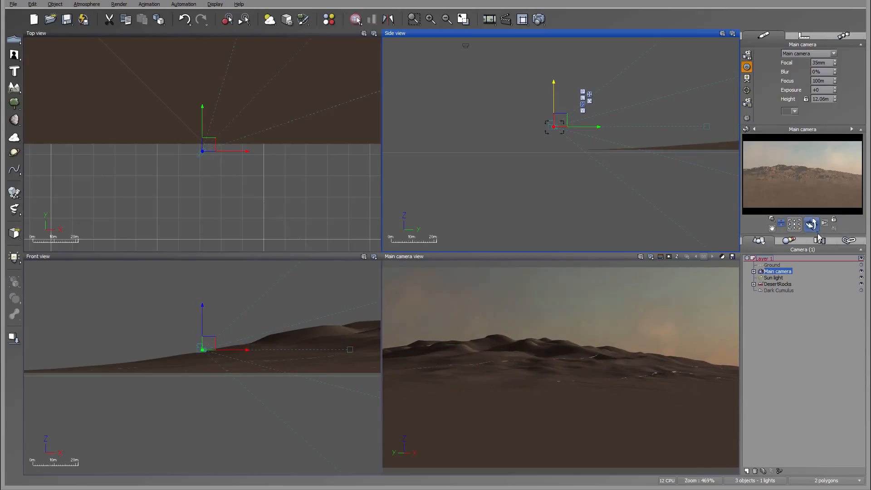
left_click_drag(812, 224, 812, 215)
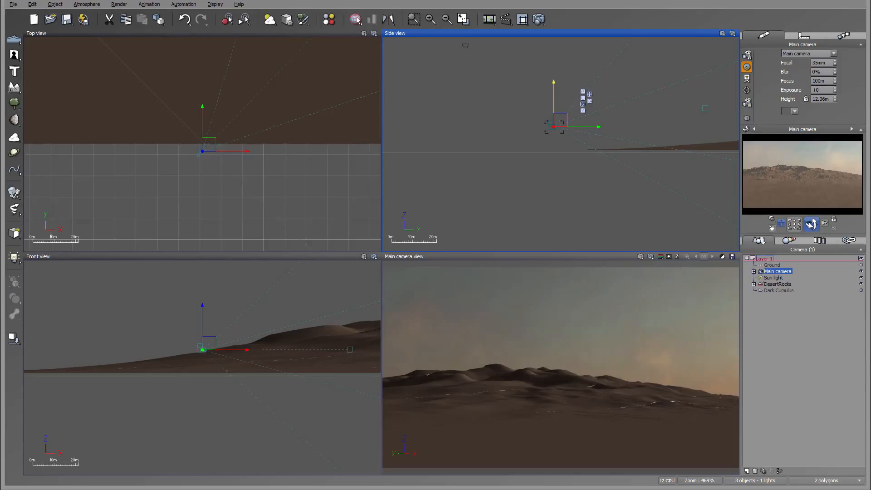
left_click_drag(812, 215, 807, 223)
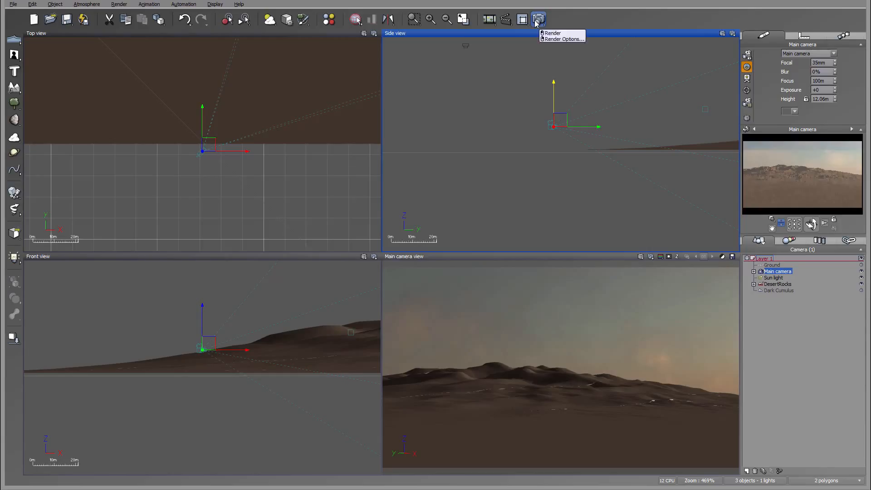
Check the atmosphere's lighting model and global radiosity settings.
left_click(88, 4)
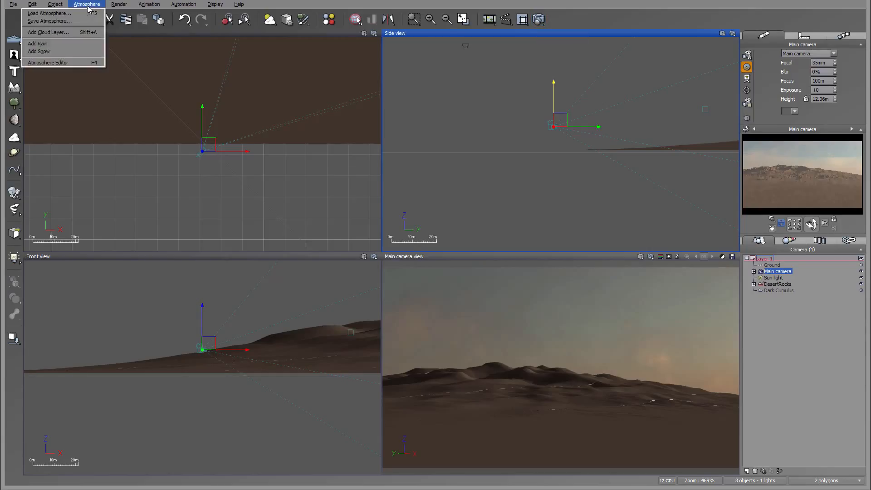
left_click(59, 63)
left_click(206, 109)
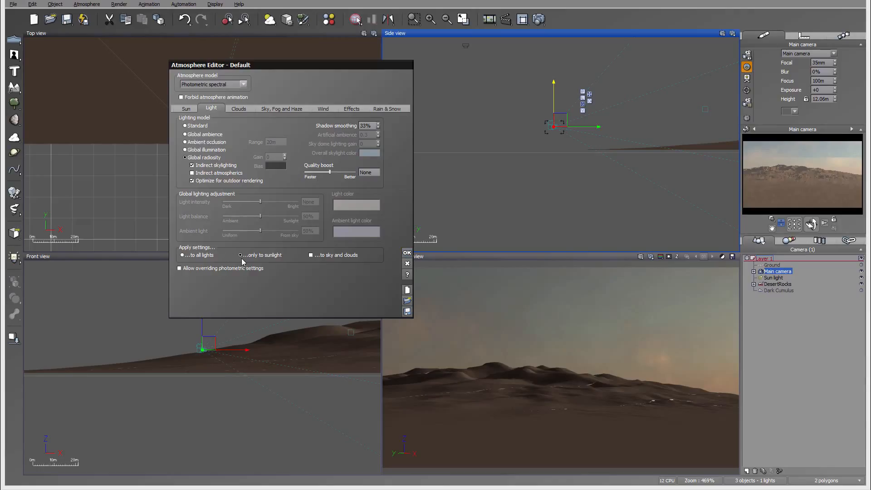
left_click(408, 252)
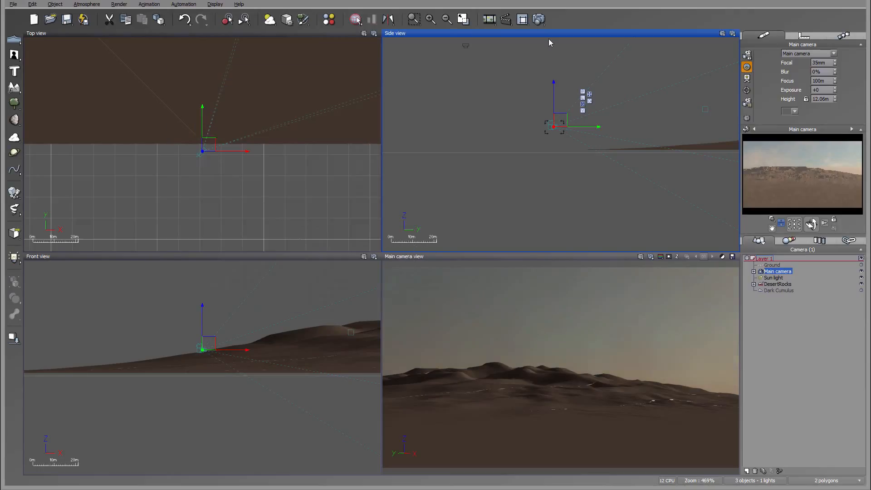
Render the main camera view with the Final quality preset at 800x450, and close the finished render.
left_click(539, 19)
left_click(223, 109)
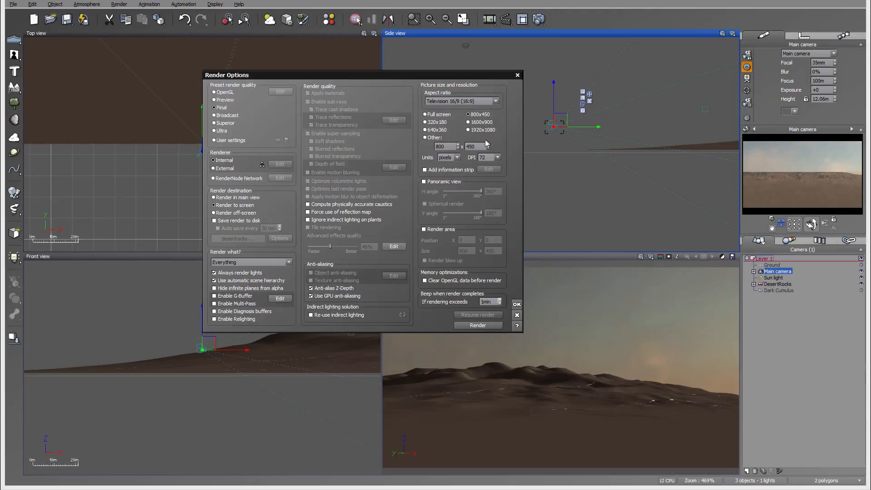
left_click(517, 305)
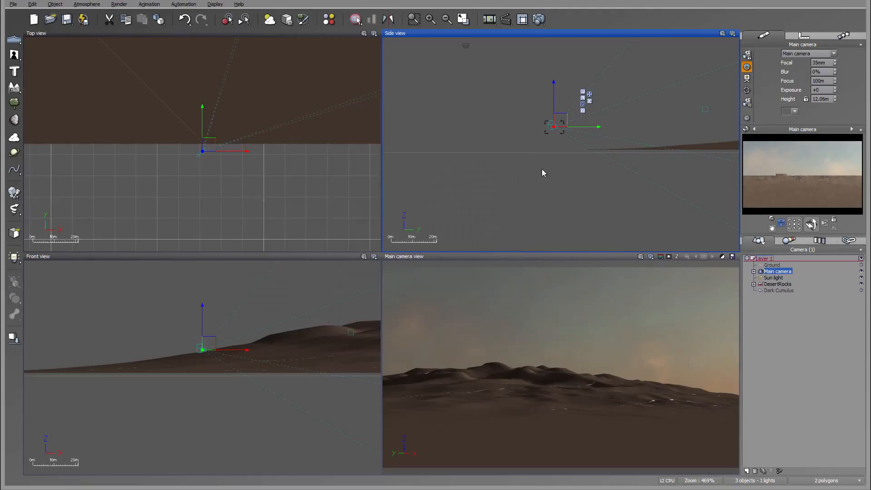
left_click(523, 19)
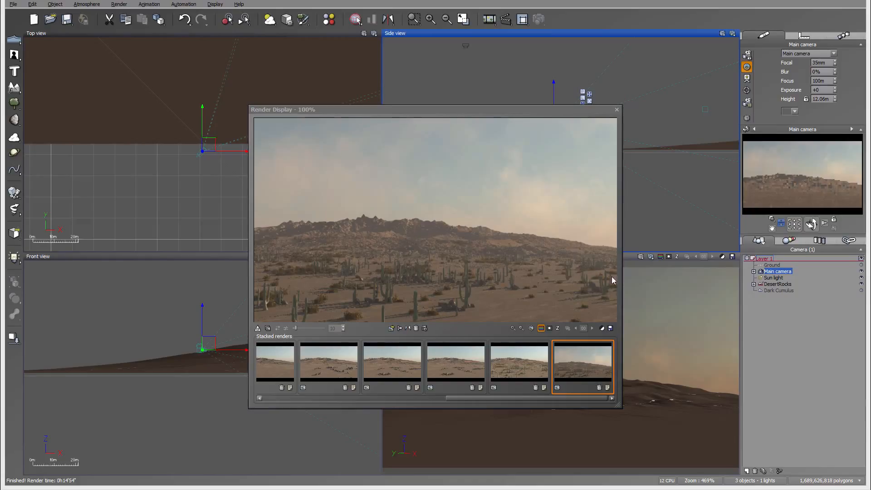
left_click(617, 110)
Move the sun light toward negative X and negative Y, farther from the terrain, and raise it slightly.
left_click(774, 278)
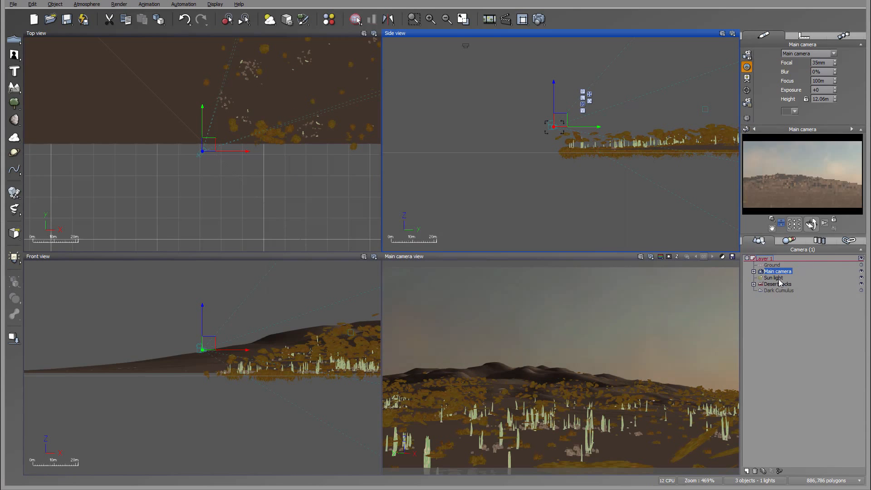
scroll(306, 182, "down", 5)
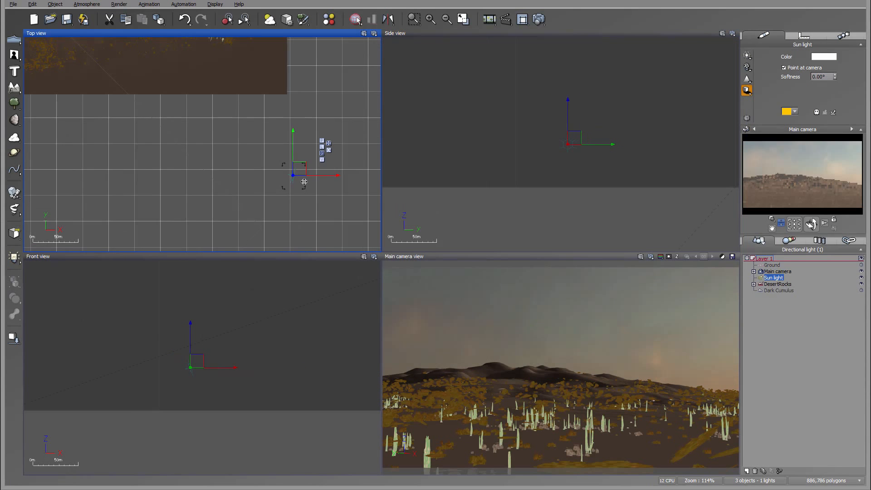
left_click_drag(296, 175, 245, 217)
scroll(279, 146, "down", 2)
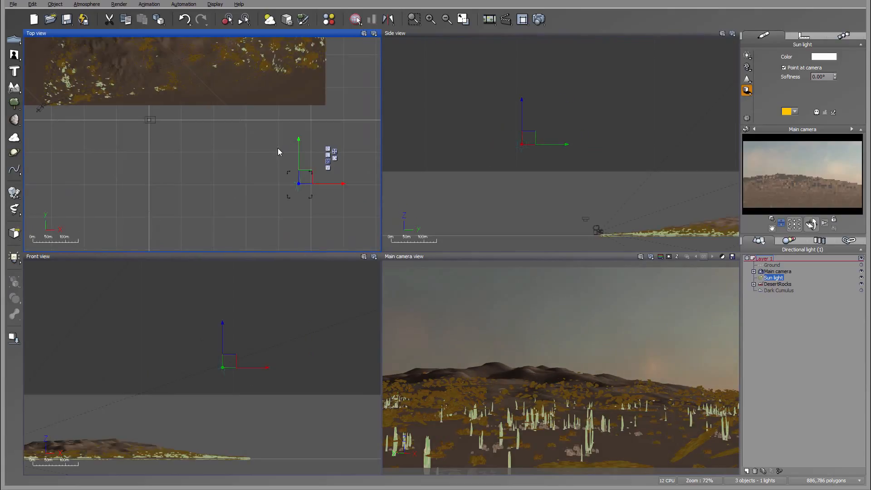
left_click_drag(300, 181, 246, 220)
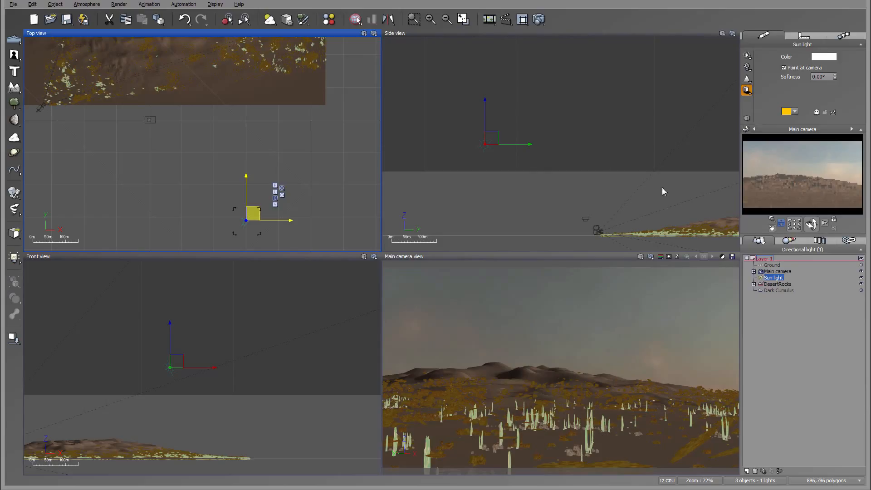
right_click_drag(530, 148, 524, 143)
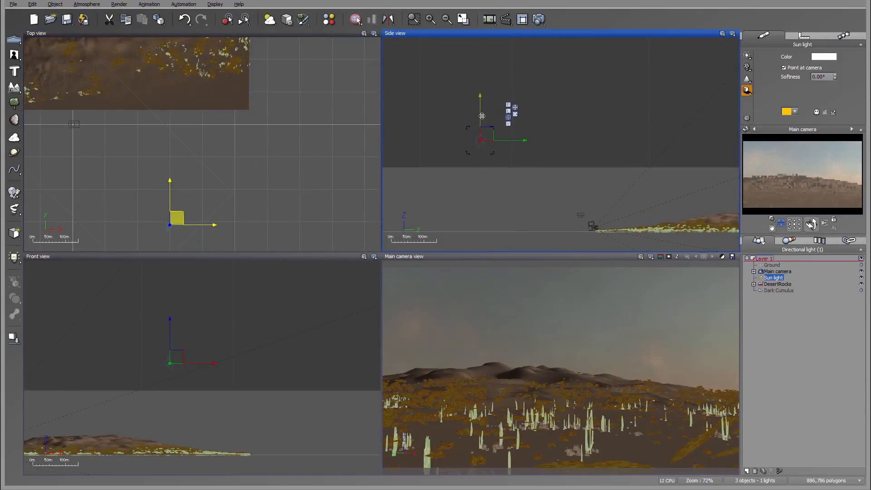
left_click_drag(482, 115, 485, 105)
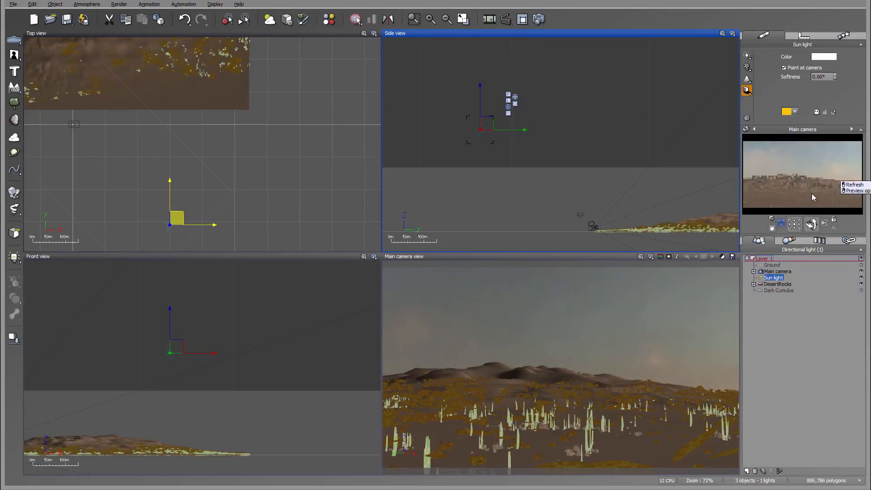
Reduce the sky's decay amount to 19%, haze ground density to 16% and fog ground density to 59%.
left_click(84, 6)
left_click(49, 63)
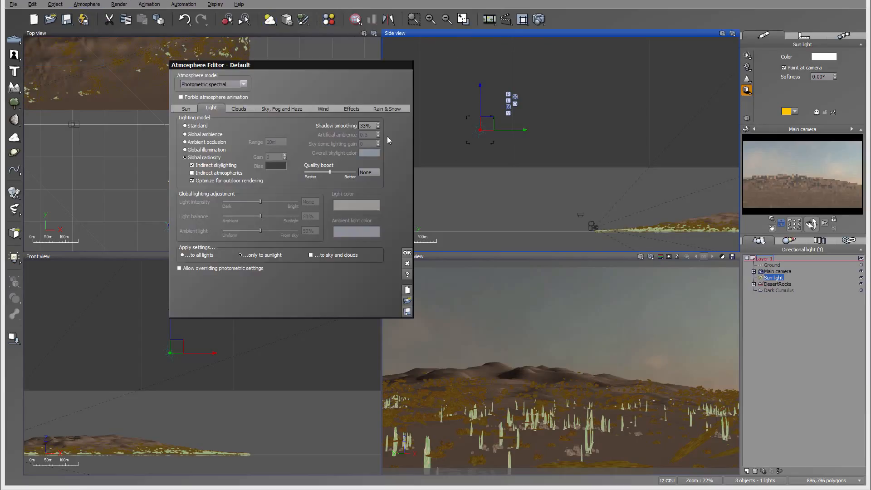
left_click(286, 109)
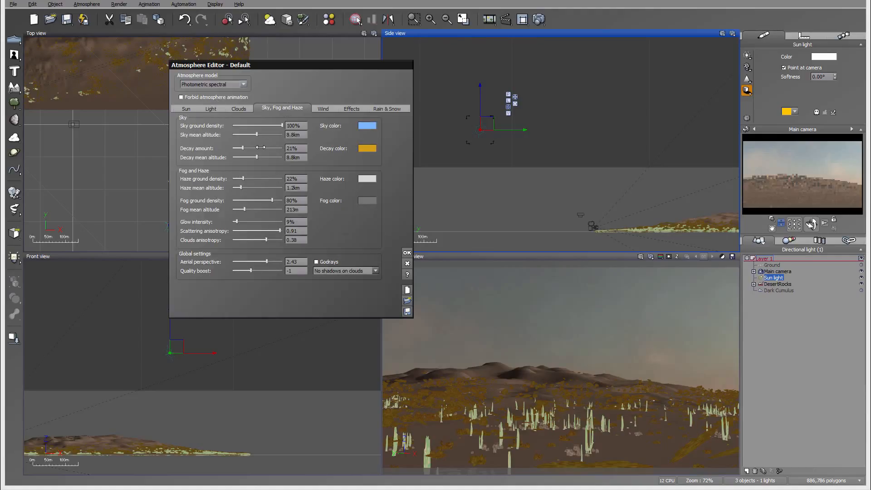
left_click_drag(261, 147, 257, 147)
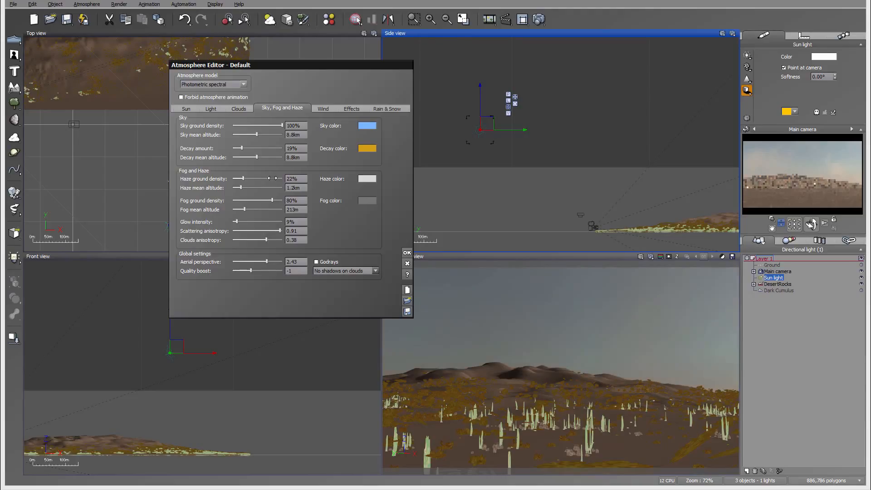
left_click_drag(273, 178, 267, 198)
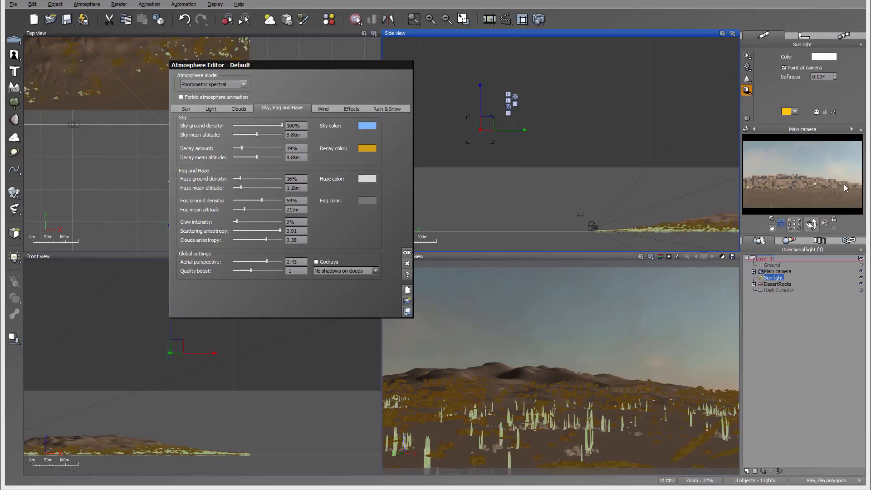
Set aerial perspective to 1.66, scattering anisotropy to 0.85 and glow intensity to 11%, and accept the atmosphere changes.
left_click_drag(286, 260, 273, 260)
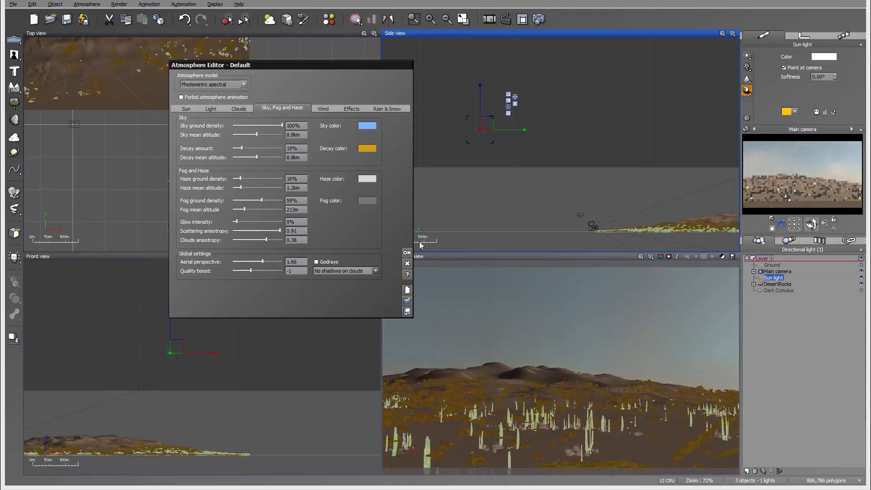
left_click_drag(278, 230, 276, 231)
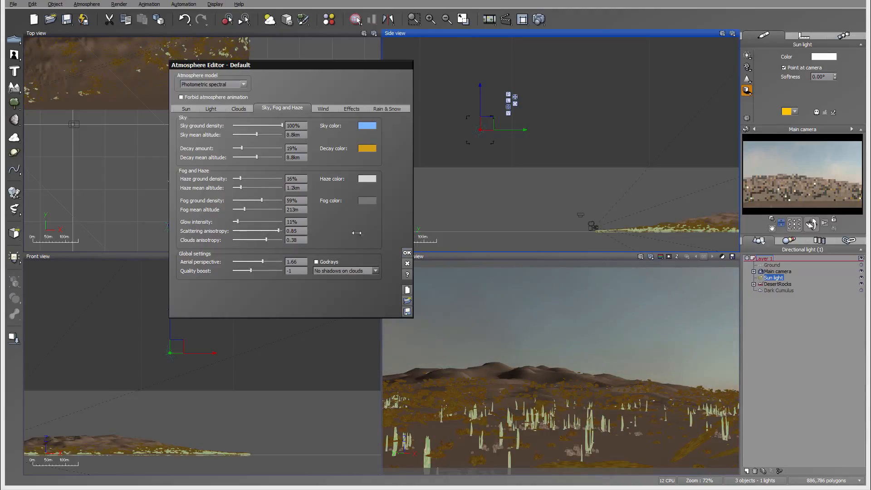
left_click(407, 253)
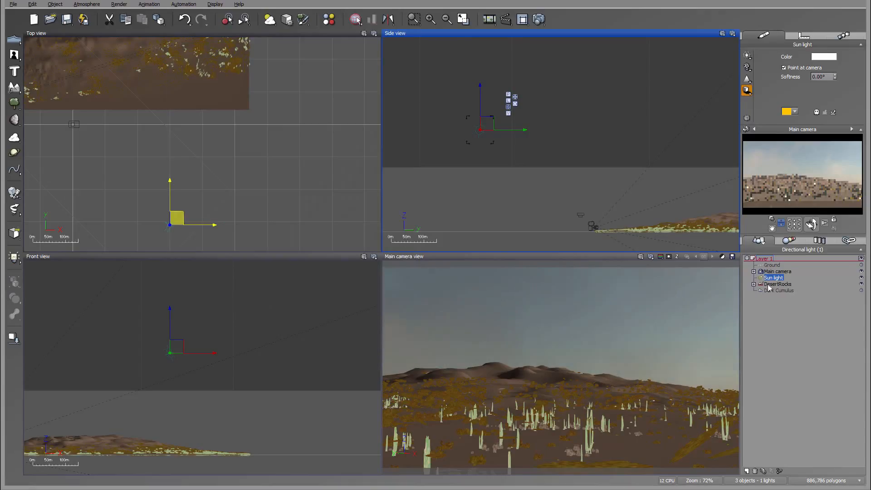
Edit the sun light's shadow settings, setting the shadow density to 100%, and accept them.
right_click(777, 280)
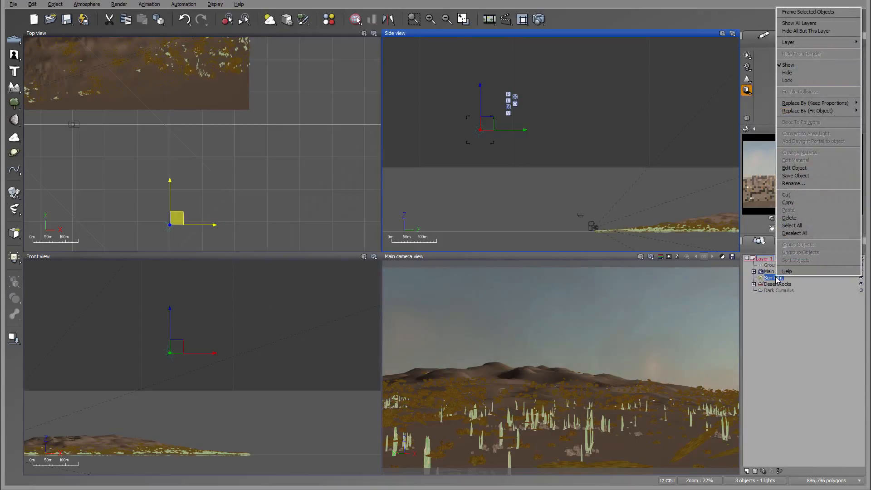
left_click(824, 169)
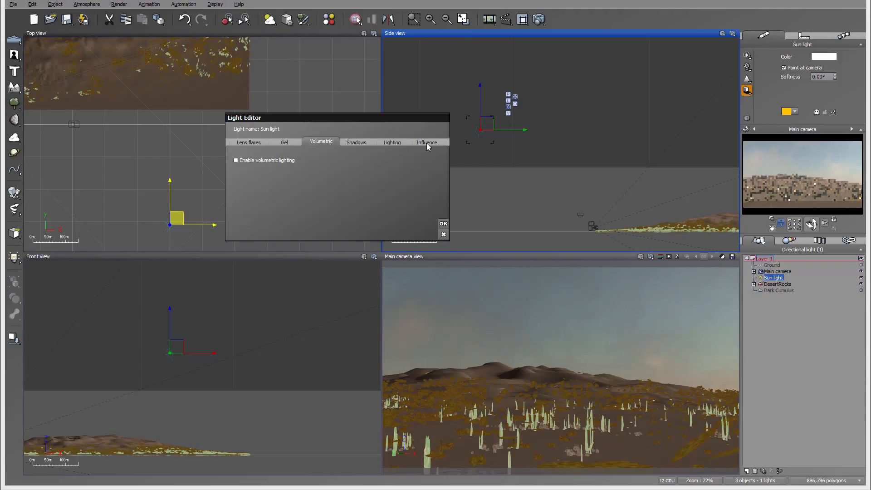
left_click(356, 142)
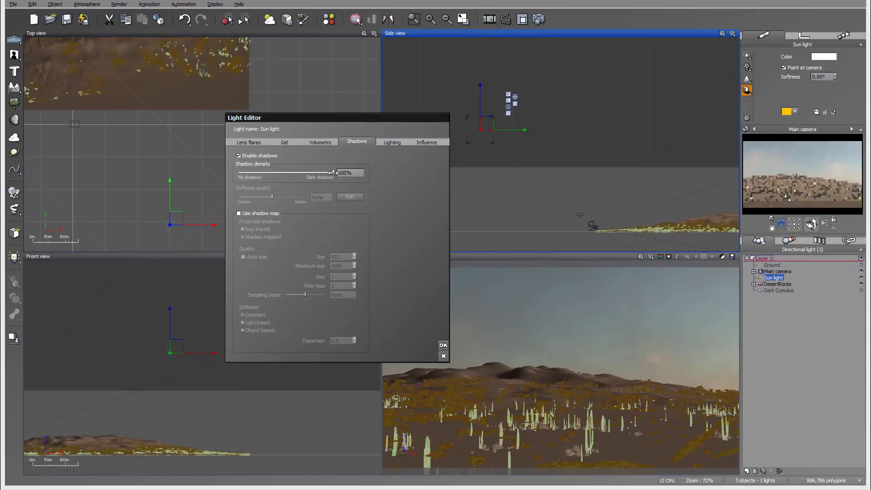
left_click_drag(333, 173, 333, 173)
left_click(444, 346)
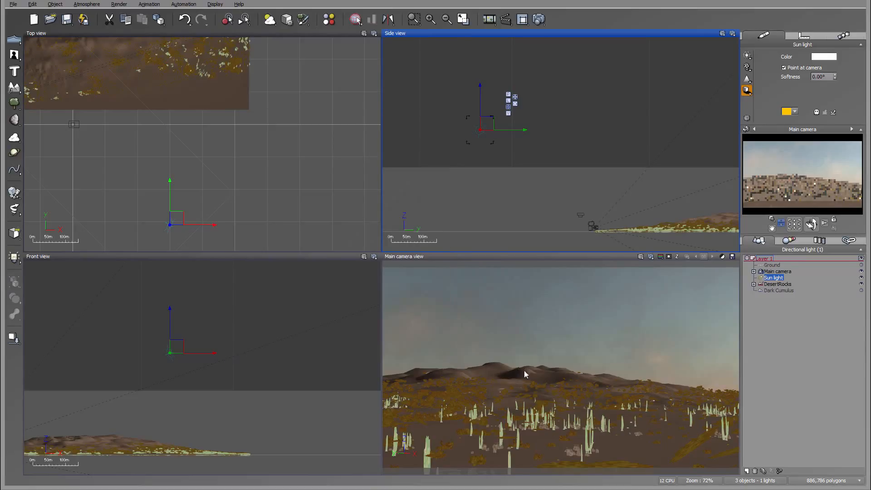
Open the DesertRocks terrain for editing and open its altitude production function graph.
left_click(790, 285)
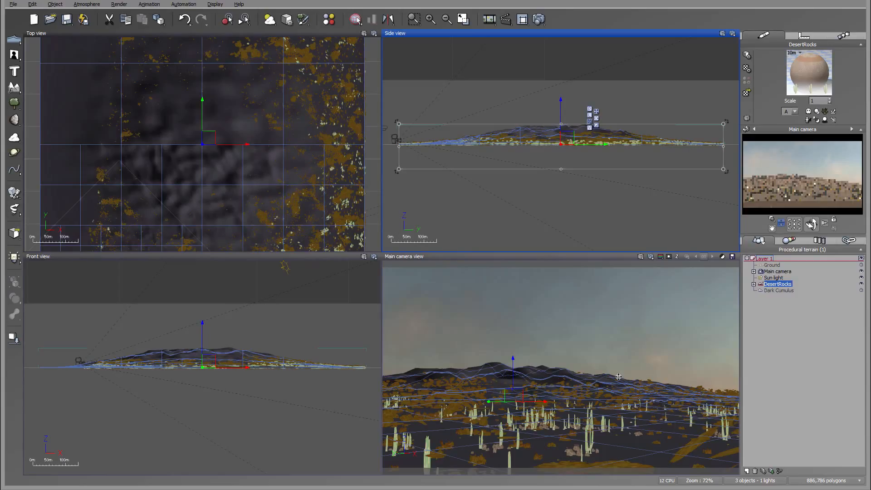
right_click(295, 181)
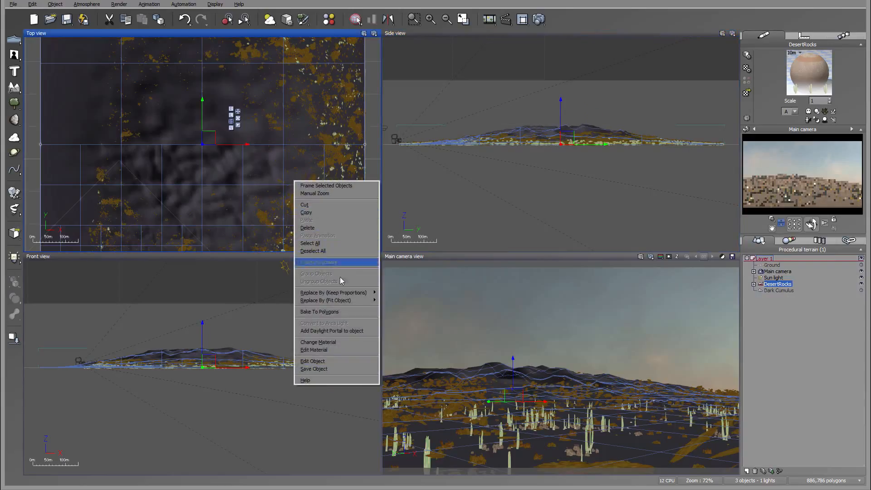
left_click(344, 361)
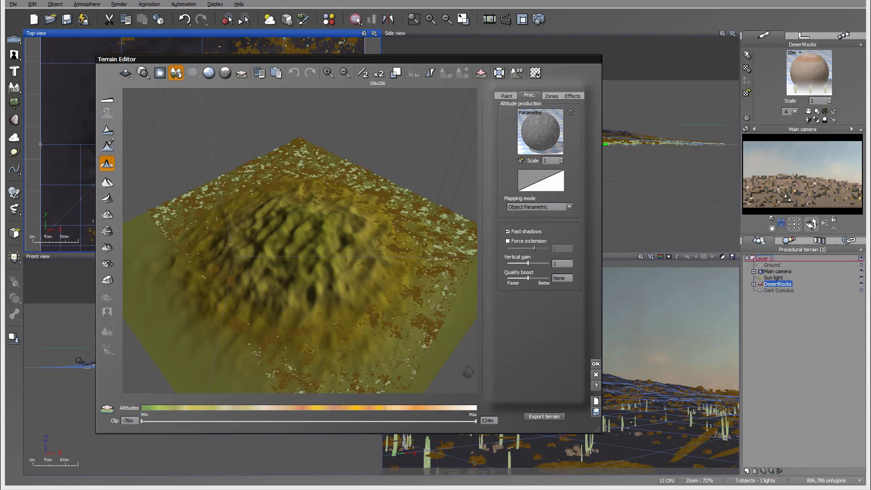
mouse_move(357, 227)
right_mouse_down()
mouse_move(341, 270)
mouse_move(280, 282)
mouse_move(173, 235)
mouse_move(151, 240)
mouse_move(160, 212)
mouse_move(349, 203)
mouse_move(351, 175)
mouse_move(335, 181)
mouse_move(341, 209)
right_mouse_up()
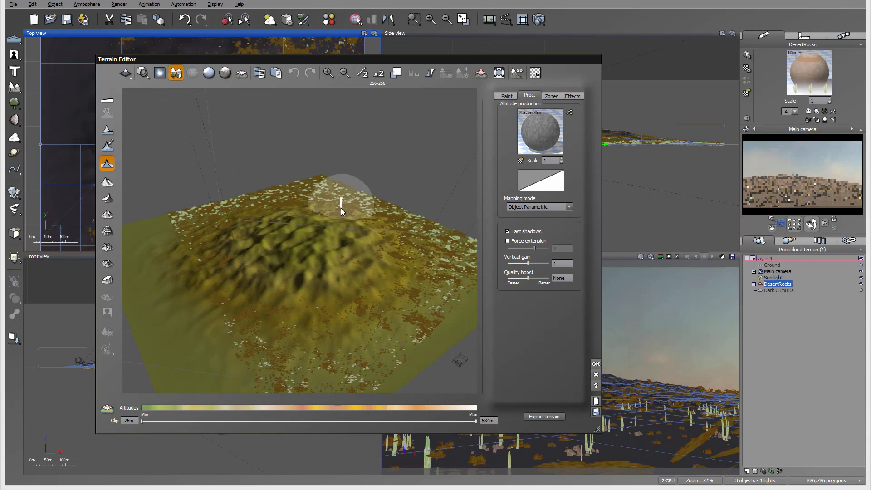
right_click(548, 133)
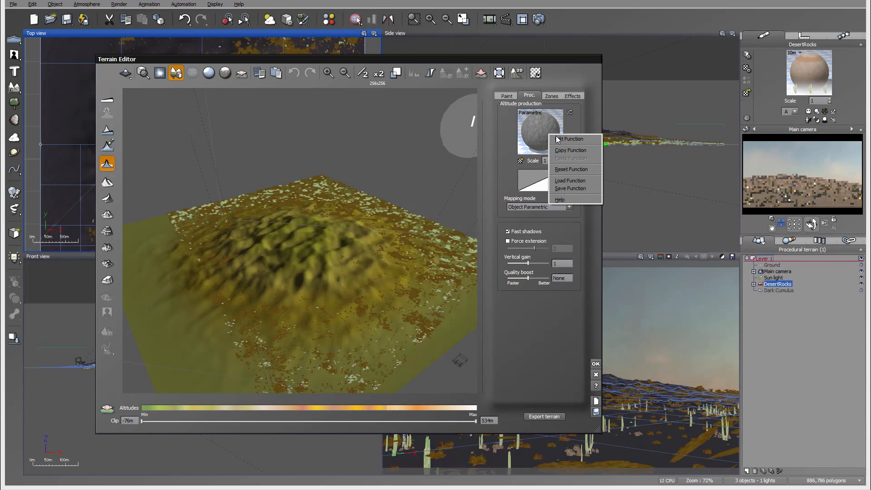
left_click(557, 139)
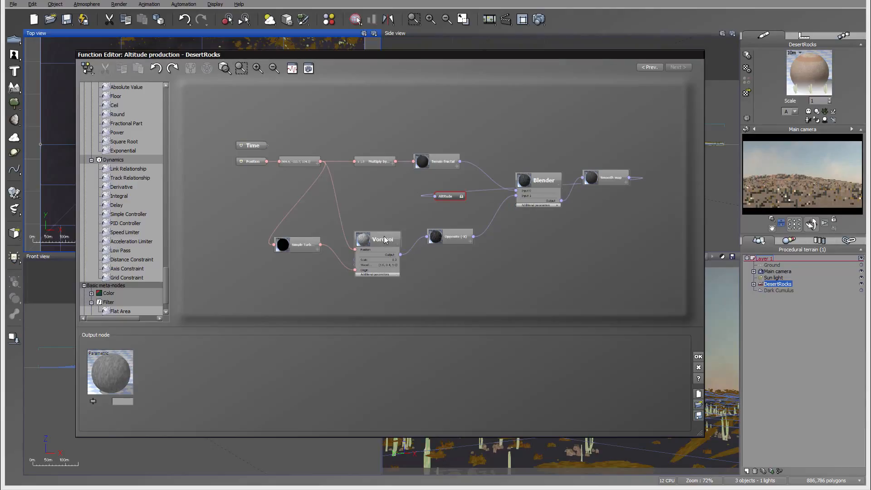
Set the Voronoi node's scale to 0.147045 and adjust the Terrain Fractal node's roughness.
left_click_drag(385, 239, 384, 230)
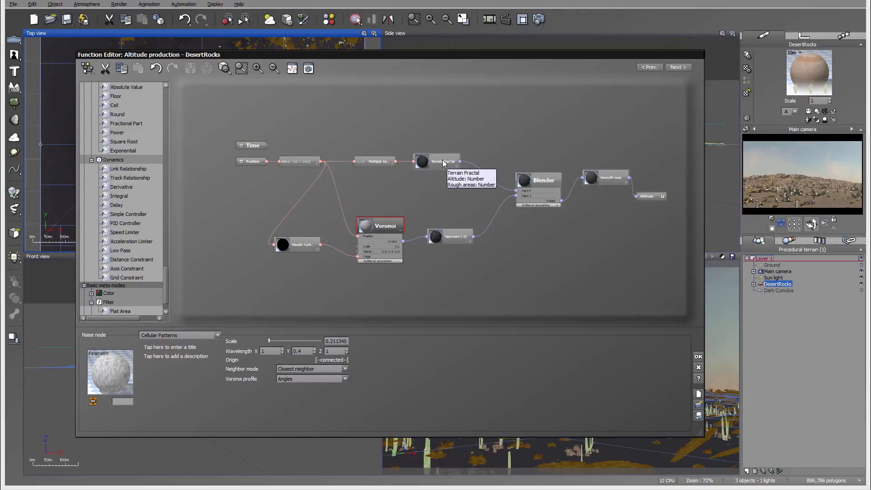
left_click(456, 237)
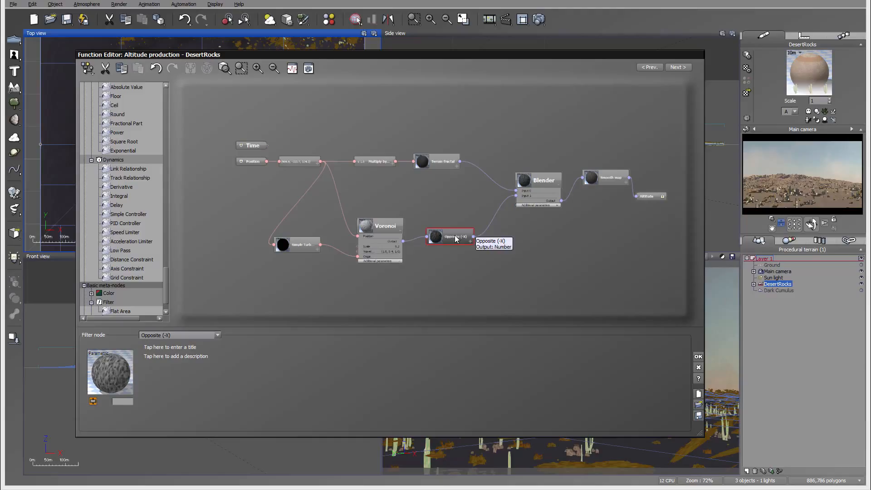
left_click(378, 231)
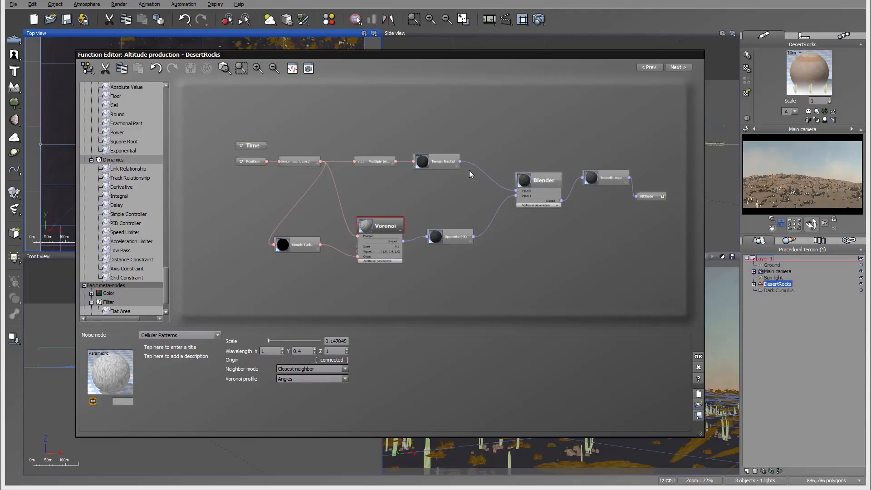
left_click(441, 163)
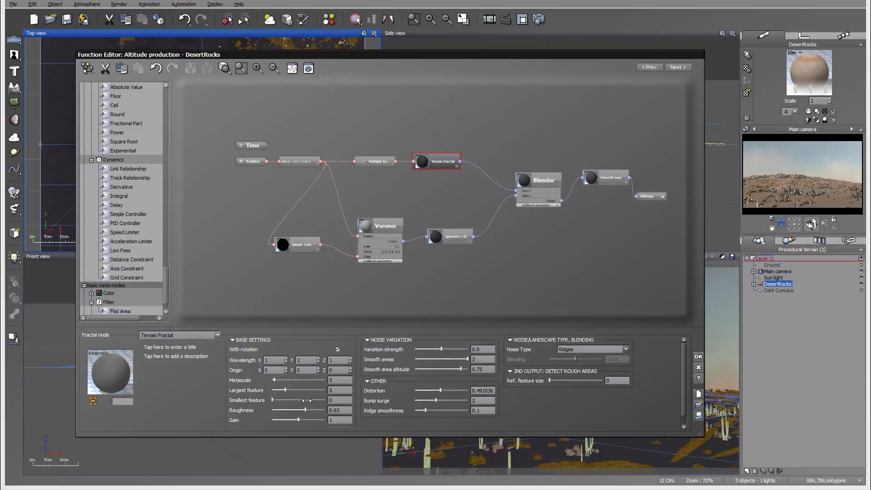
left_click_drag(310, 410, 308, 411)
Set the Blender node's ratio to 0.862069 and the Smooth map's upper output value to about 0.24, and accept the function.
left_click(555, 187)
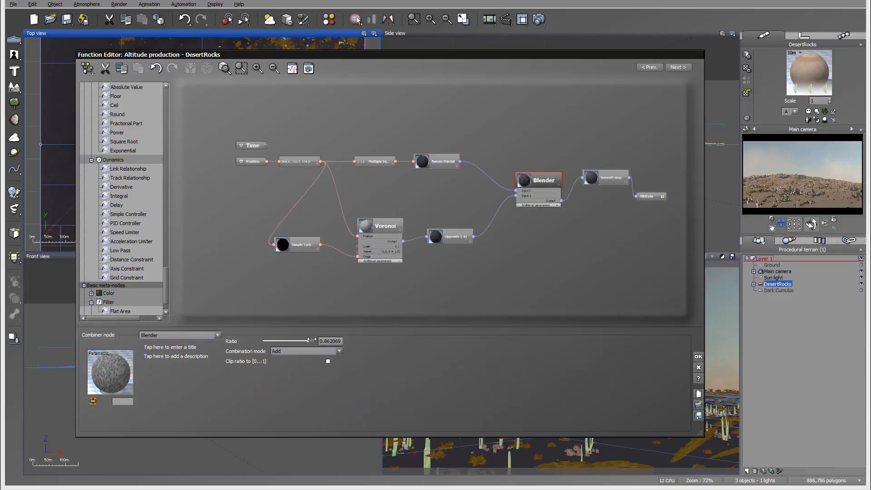
left_click(609, 178)
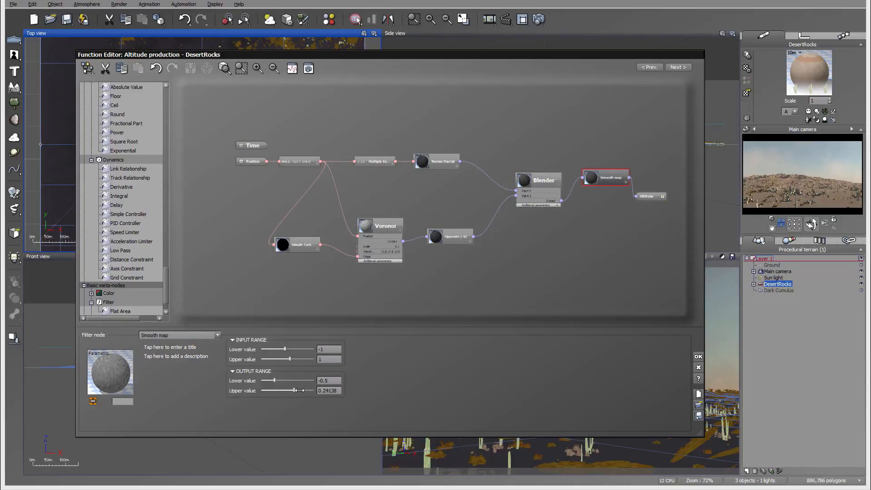
left_click_drag(300, 389, 298, 389)
left_click(699, 358)
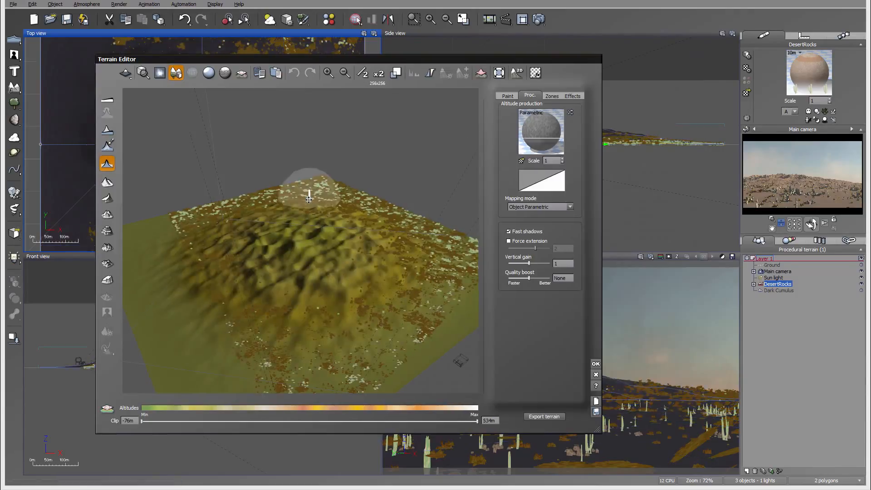
Inspect the reshaped terrain from low angles and accept the terrain changes.
right_click_drag(424, 250, 319, 195)
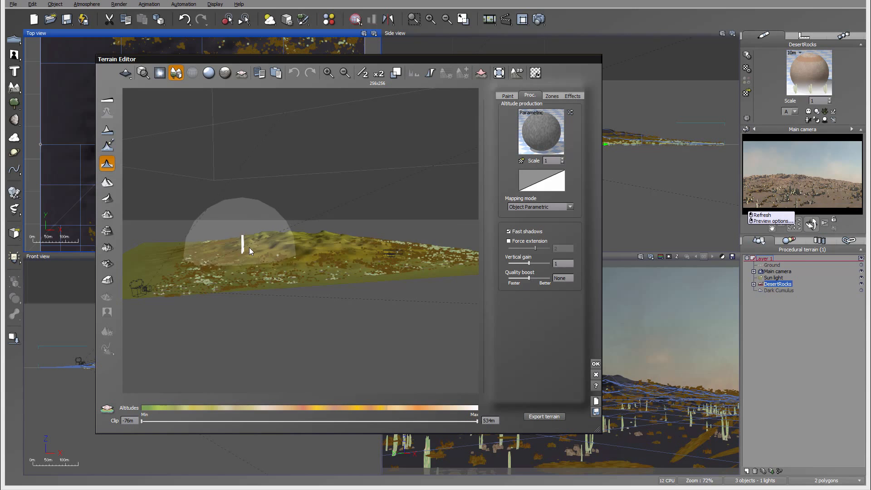
right_click_drag(249, 247, 269, 258)
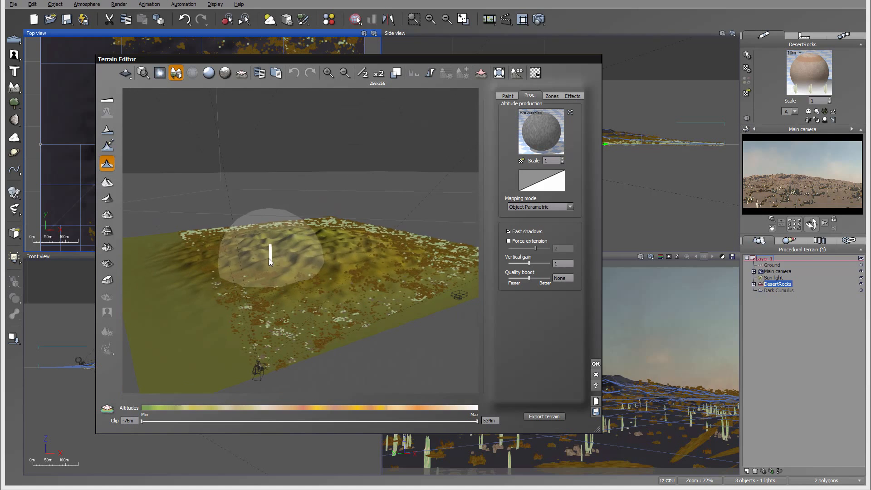
left_click(596, 364)
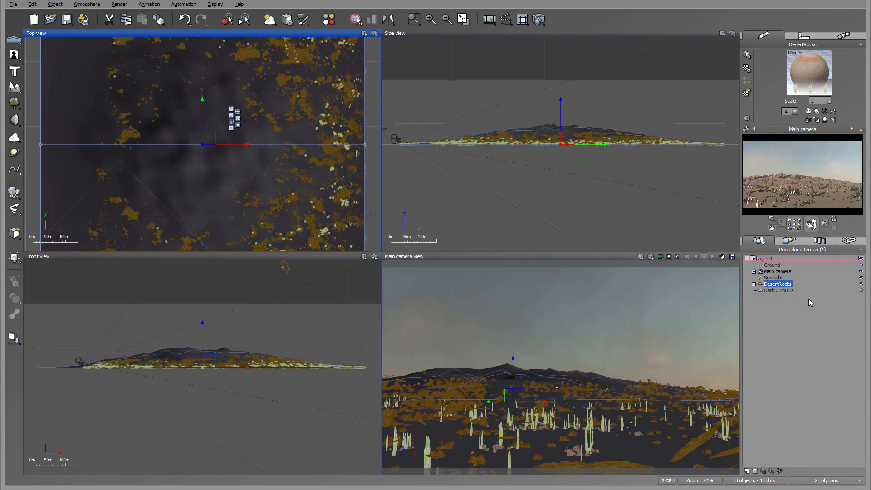
Move the main camera slightly toward negative X and tilt its view up a little.
left_click(794, 271)
left_click_drag(217, 142, 206, 140)
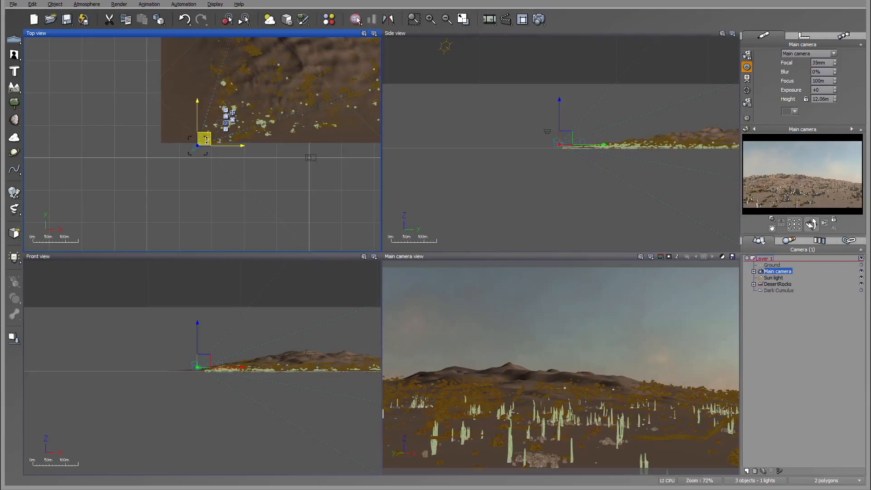
left_click_drag(812, 224, 812, 227)
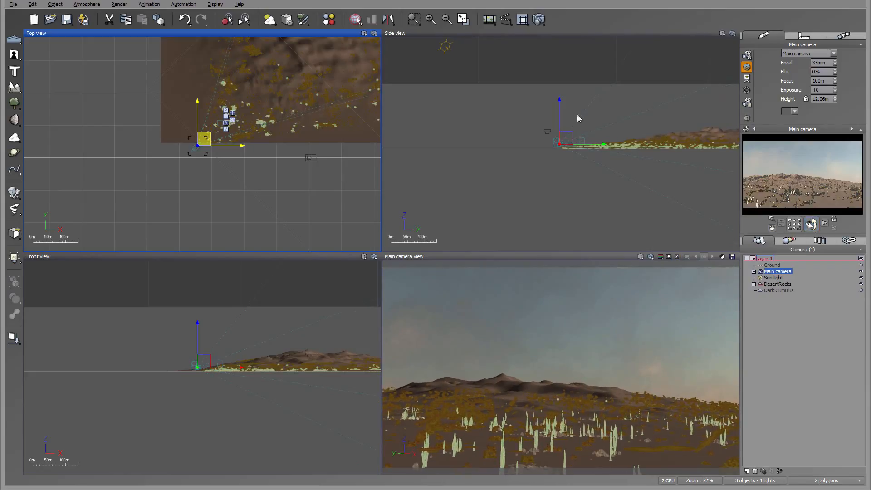
Lower the main camera to a height of 10.57 m and tilt its view downward to show more foreground.
scroll(574, 123, "up", 10)
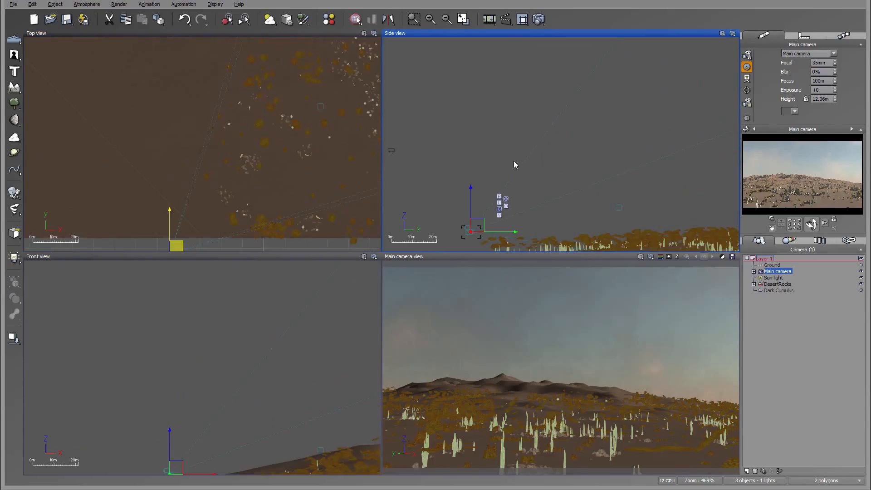
left_click_drag(515, 146, 516, 150)
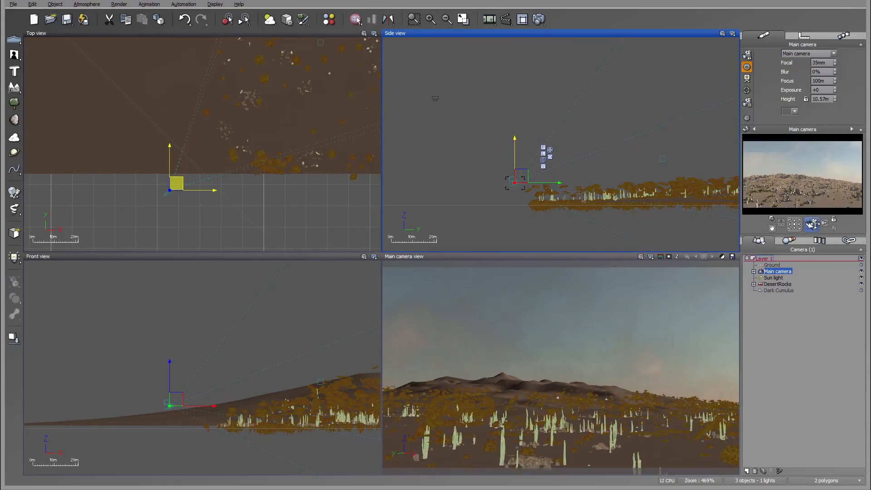
left_click_drag(812, 224, 813, 235)
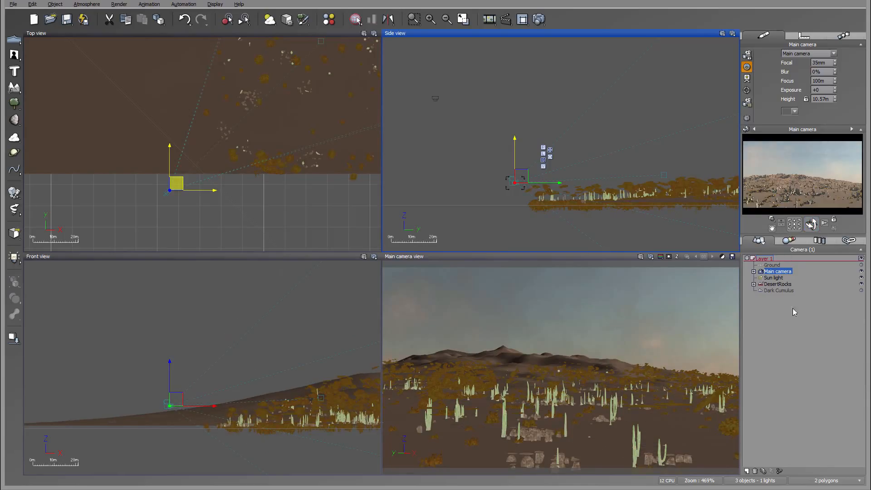
Set the sand layer's scale to 0.6 in the DesertRocks material and review that layer's bump settings.
left_click(781, 285)
double_click(806, 81)
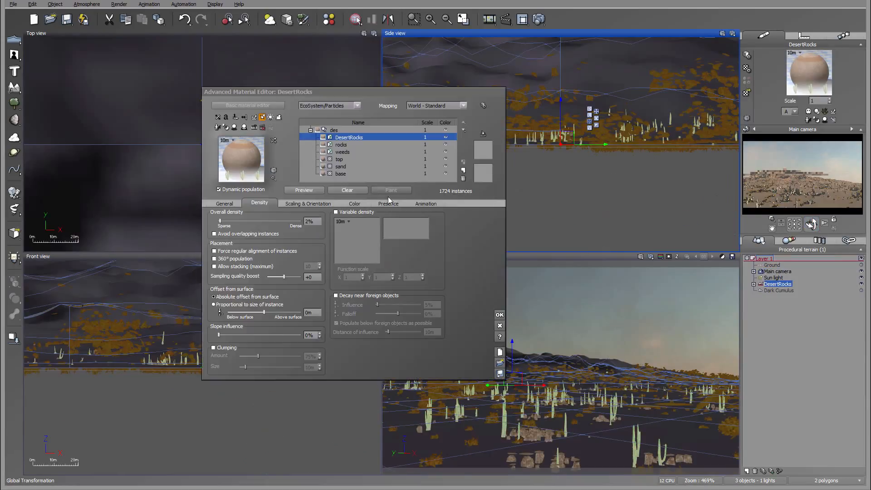
left_click(343, 166)
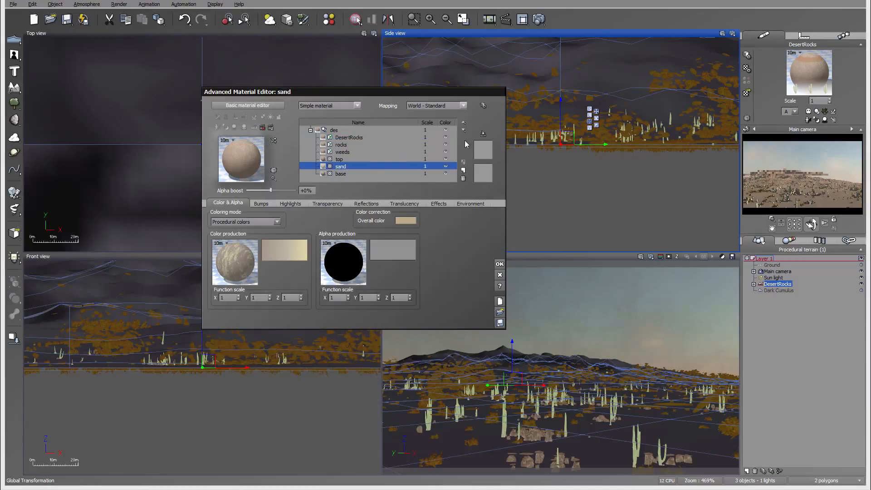
left_click(425, 167)
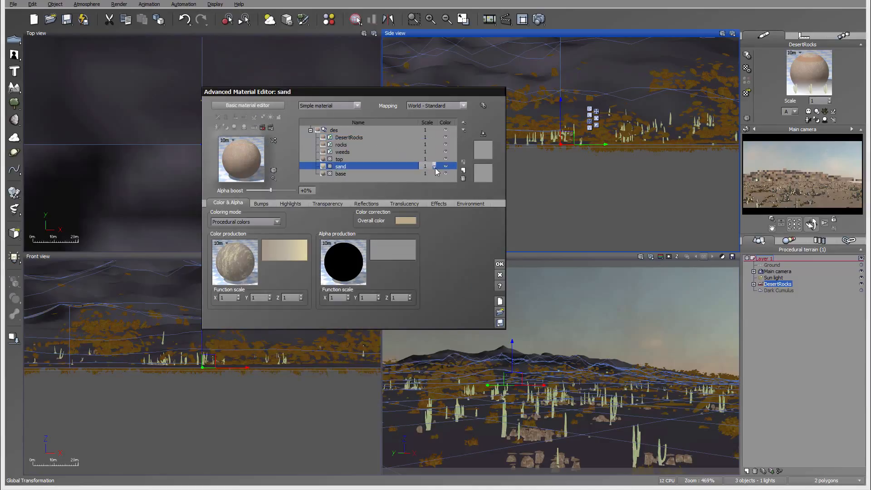
left_click(435, 168)
left_click(434, 168)
left_click(435, 168)
left_click(435, 168)
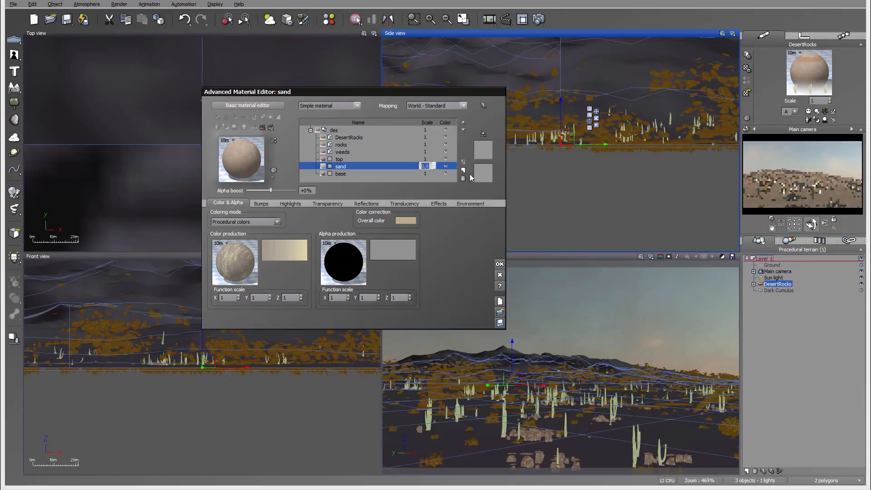
left_click(260, 204)
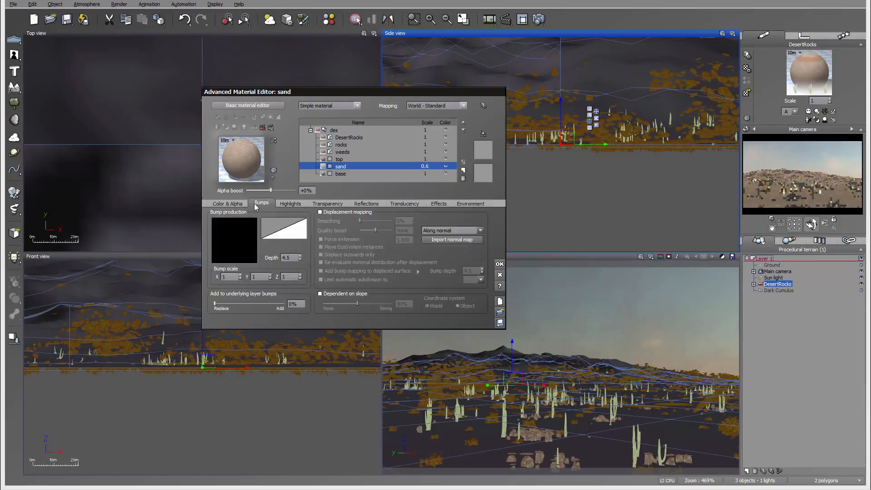
left_click(229, 203)
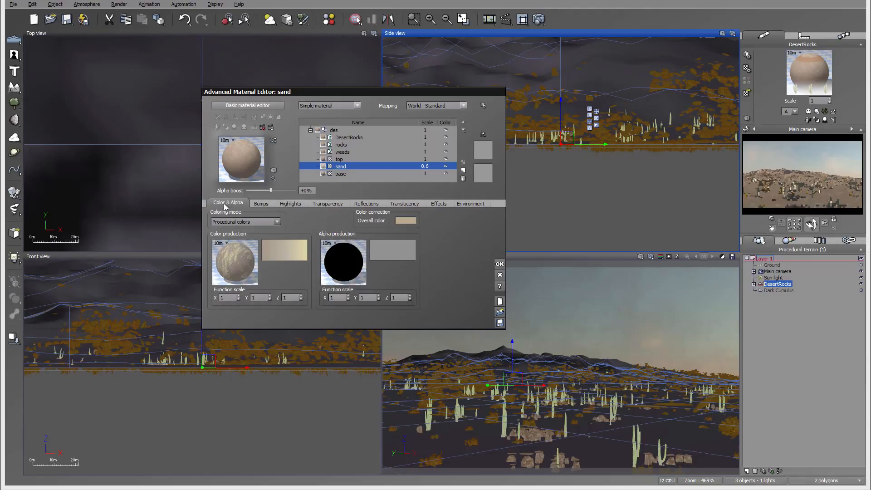
Open the base layer's bump production function and move the natural color node away from the outputs, toward the inputs.
left_click(340, 174)
left_click(268, 204)
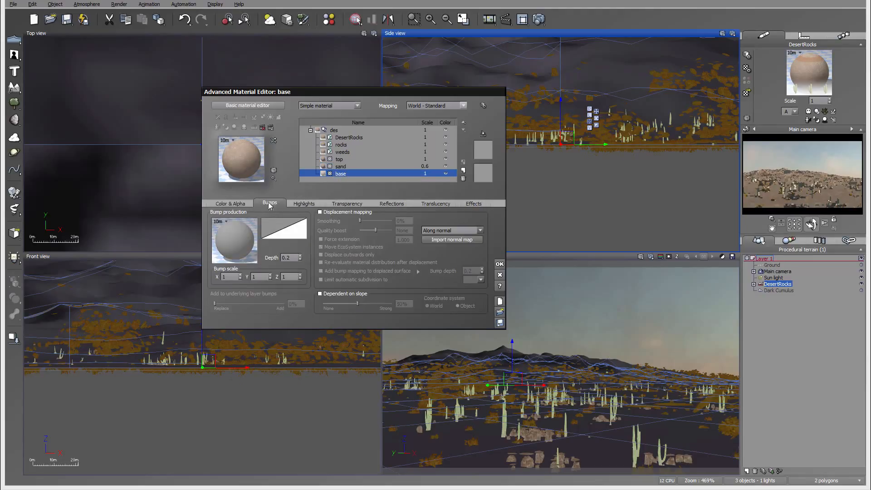
right_click(239, 241)
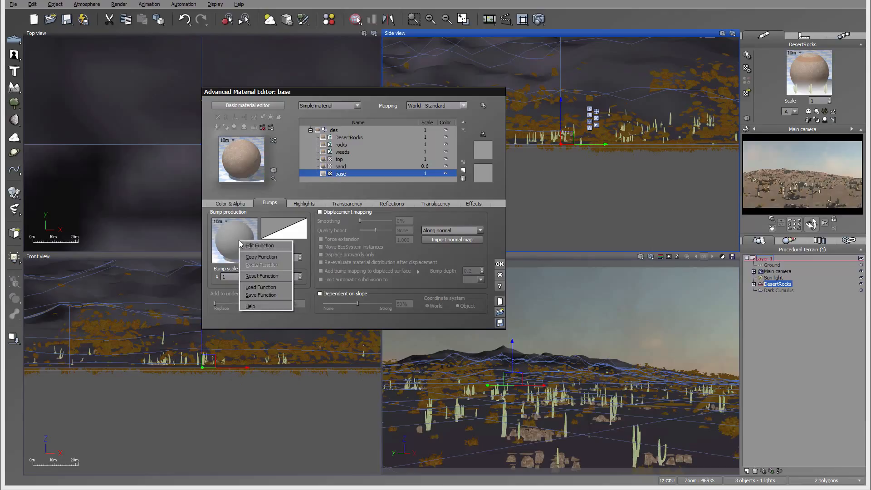
left_click(262, 245)
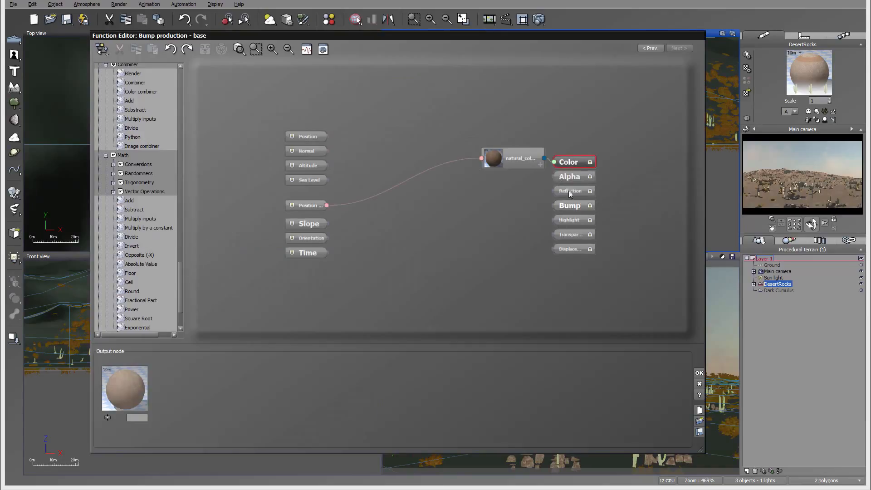
left_click_drag(530, 165, 454, 144)
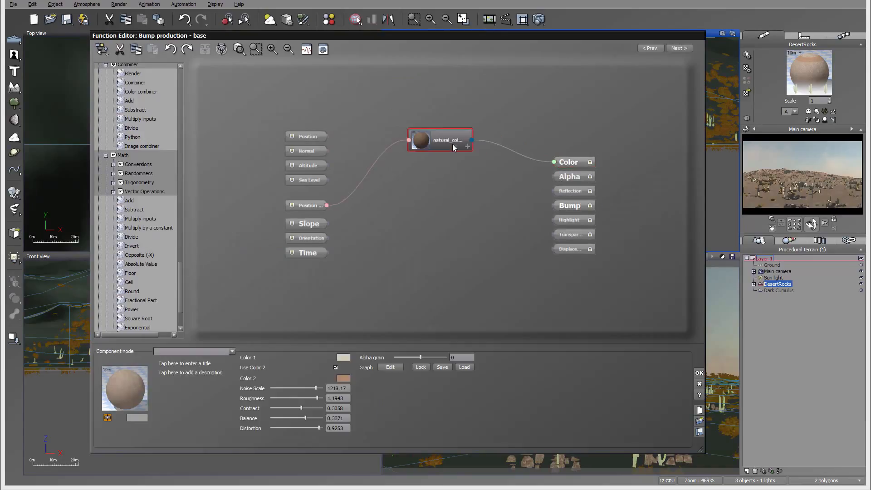
Add a Terrain Fractal node below the natural color node and connect its output to the Bump output.
left_click(465, 194)
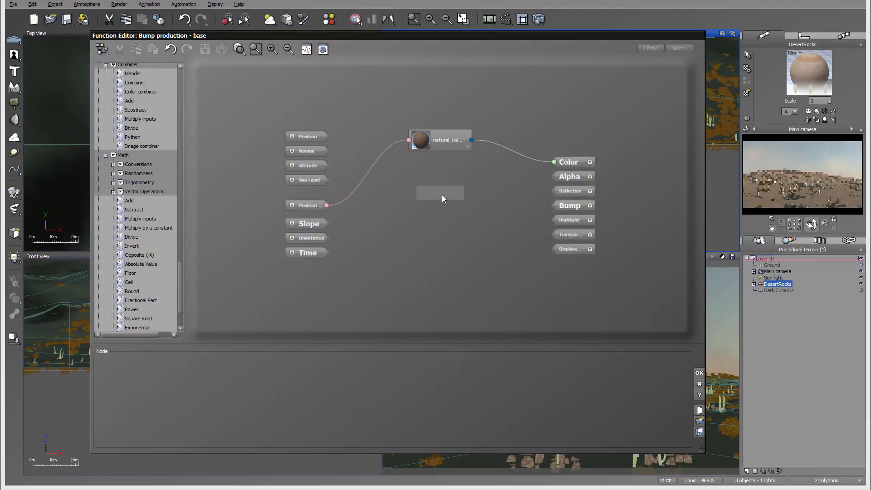
left_click_drag(181, 288, 184, 176)
left_click_drag(184, 154, 182, 130)
left_click(138, 202)
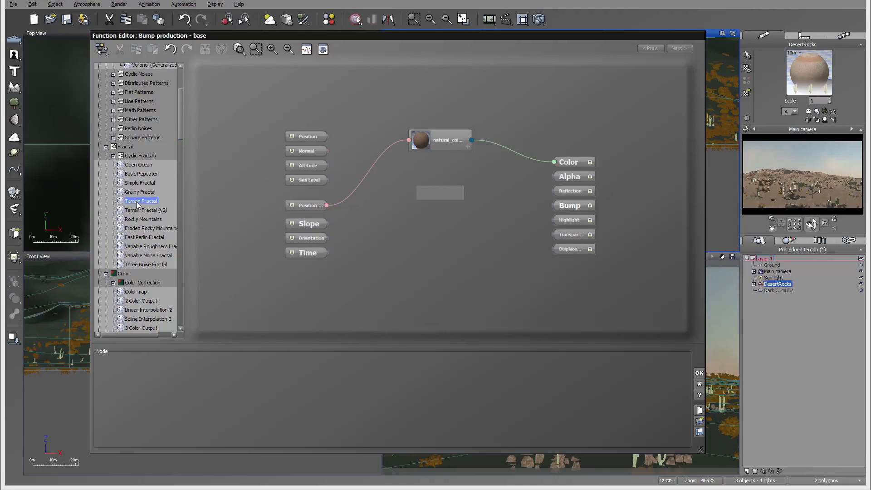
double_click(136, 202)
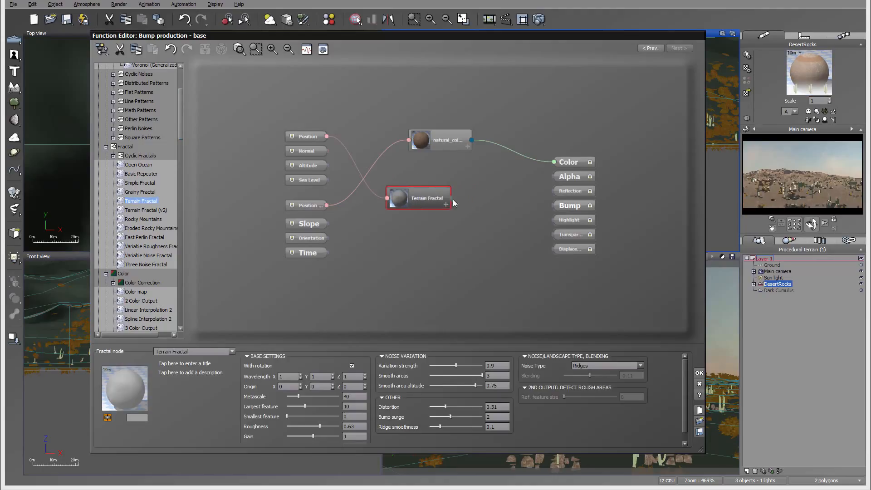
left_click_drag(545, 212, 555, 205)
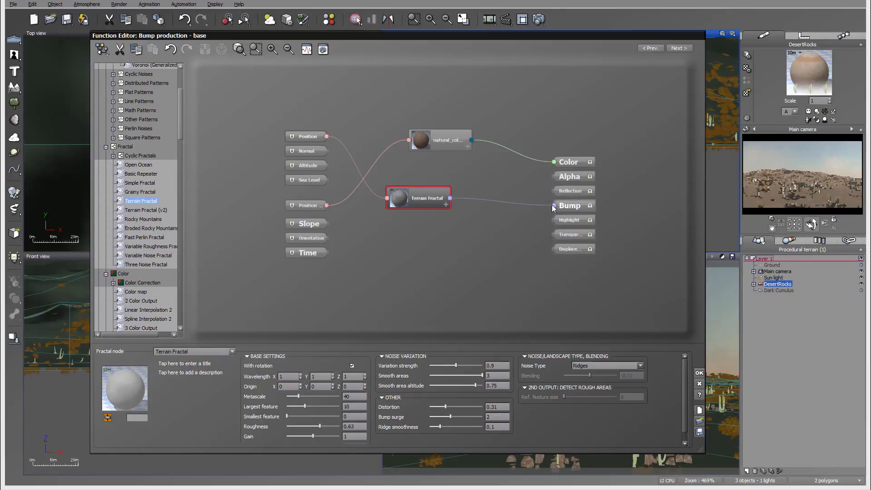
Set the Terrain Fractal node's metascale to 5 and its largest feature to 5.
double_click(426, 198)
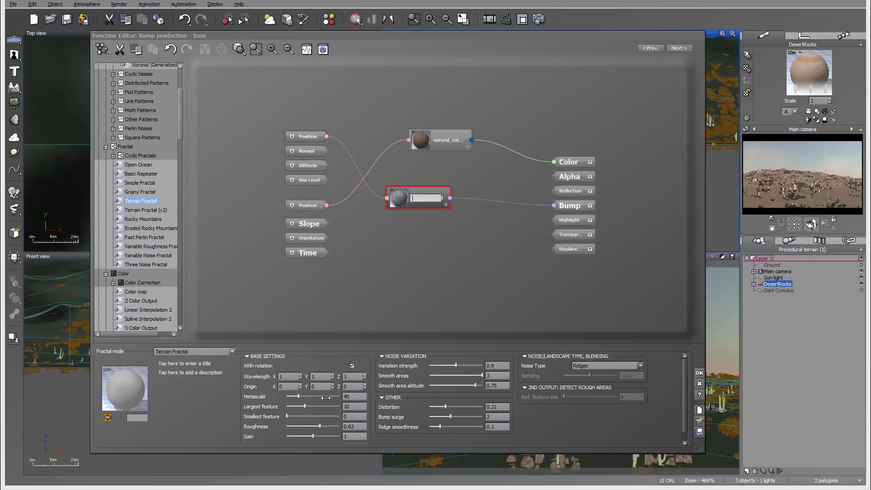
left_click(357, 397)
type("5")
key("Tab")
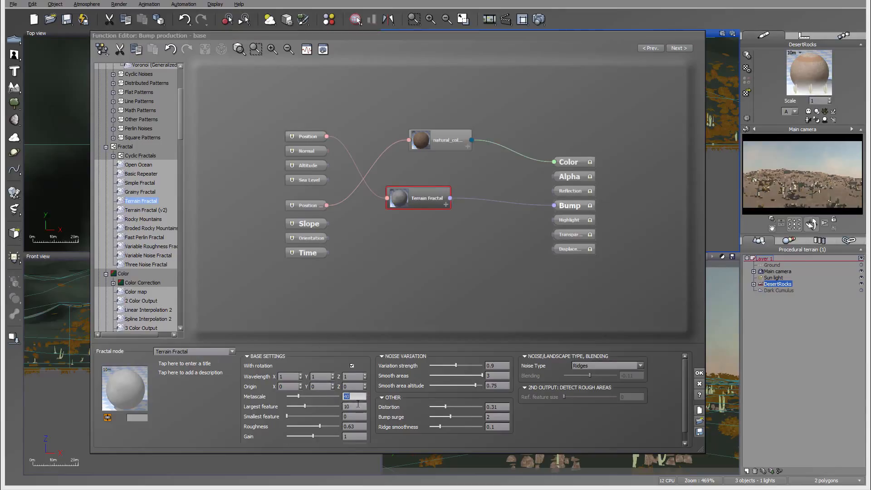
Set the Terrain Fractal's Y wavelength to 0.4 and raise its stretch damping to about 0.09.
left_click(321, 376)
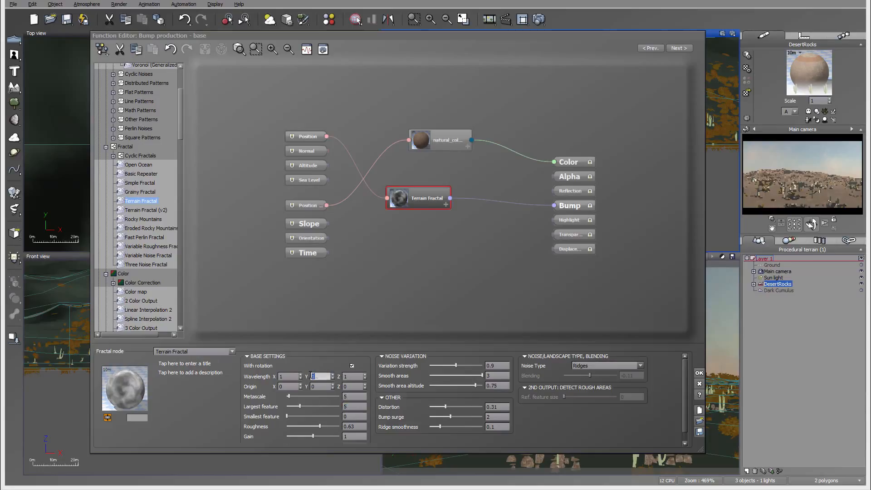
type(".4")
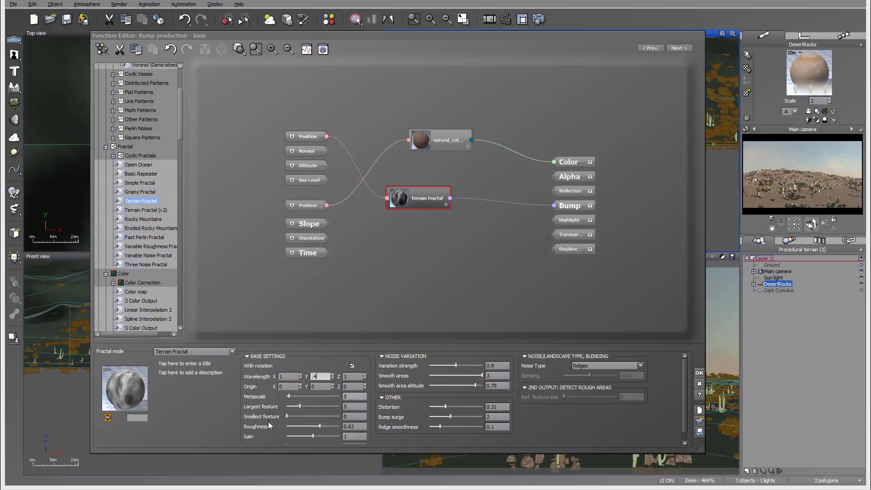
left_click_drag(684, 388, 685, 396)
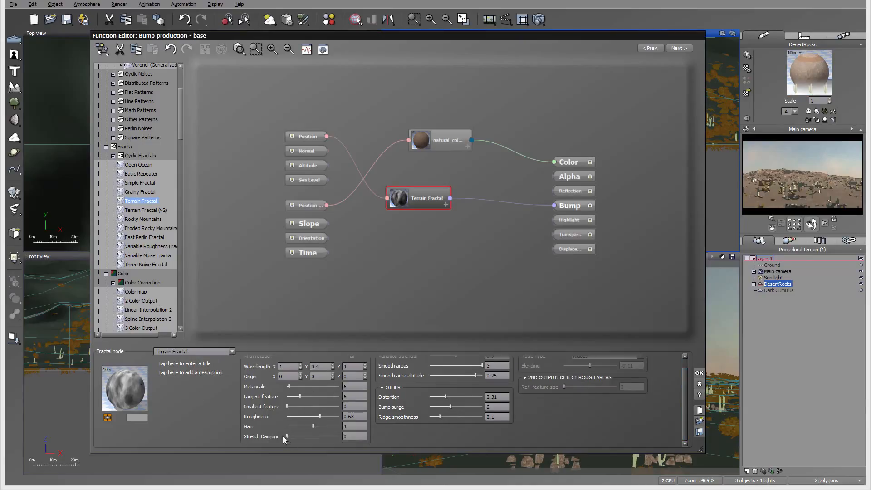
left_click_drag(289, 436, 297, 436)
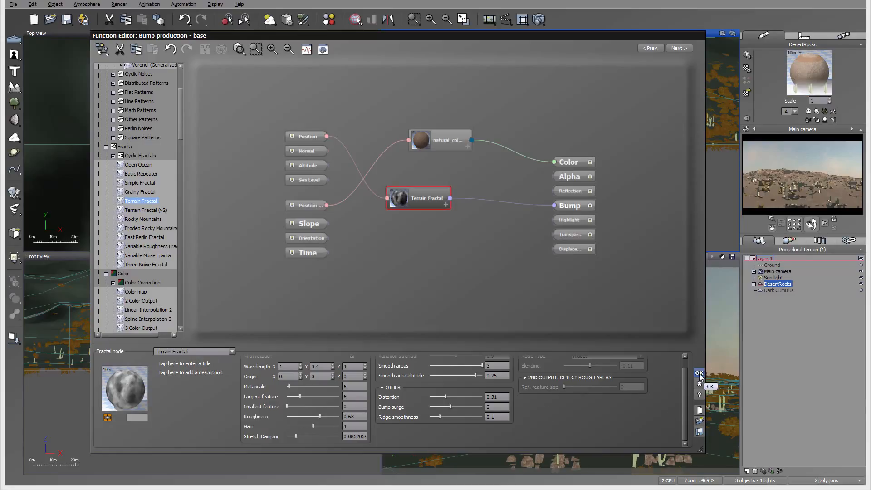
Set the Terrain Fractal's Y wavelength to 0.2 and raise its stretch damping to about 0.14.
left_click(322, 367)
key("BackSpace")
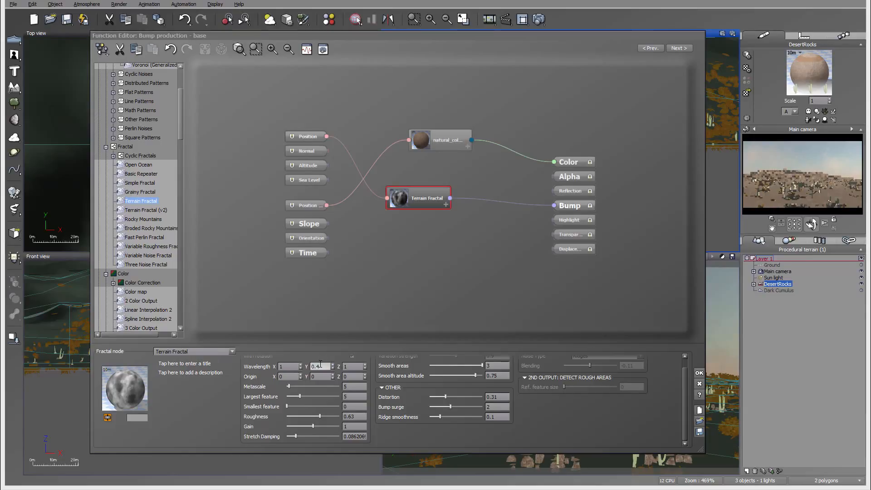
type("2")
key("Return")
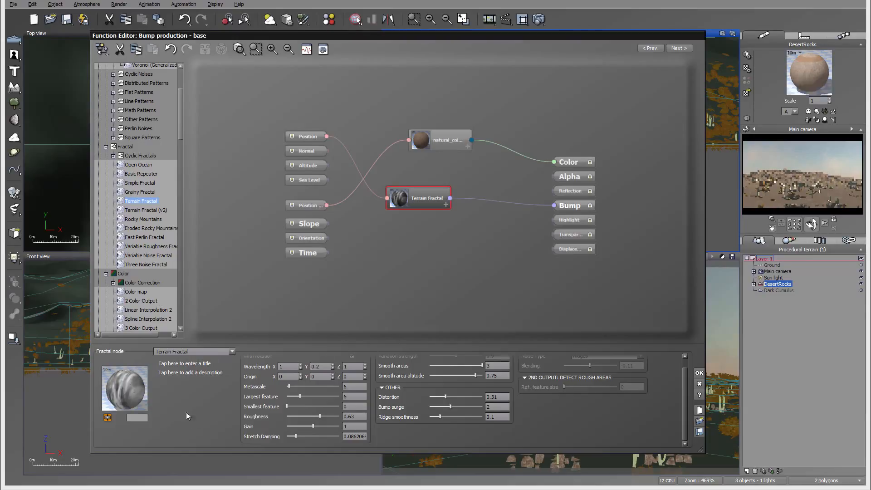
left_click_drag(308, 437, 314, 437)
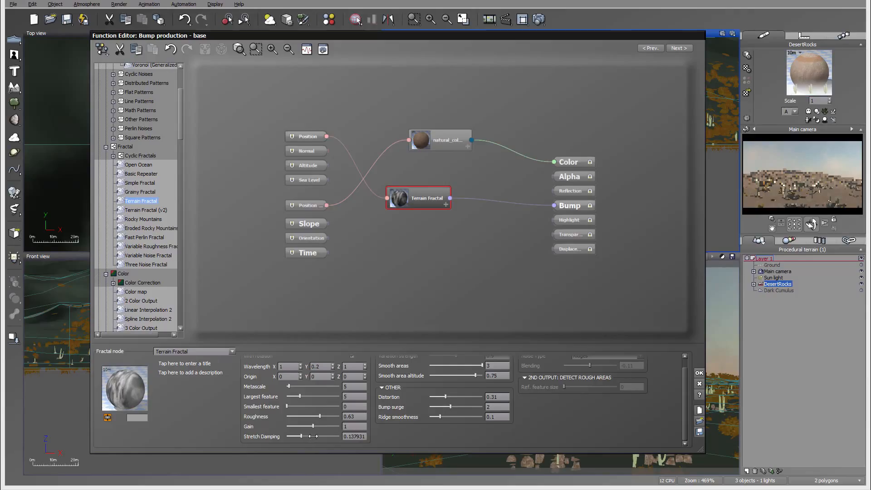
Accept the bump production function and set the base layer's bump depth to 3.
left_click(700, 374)
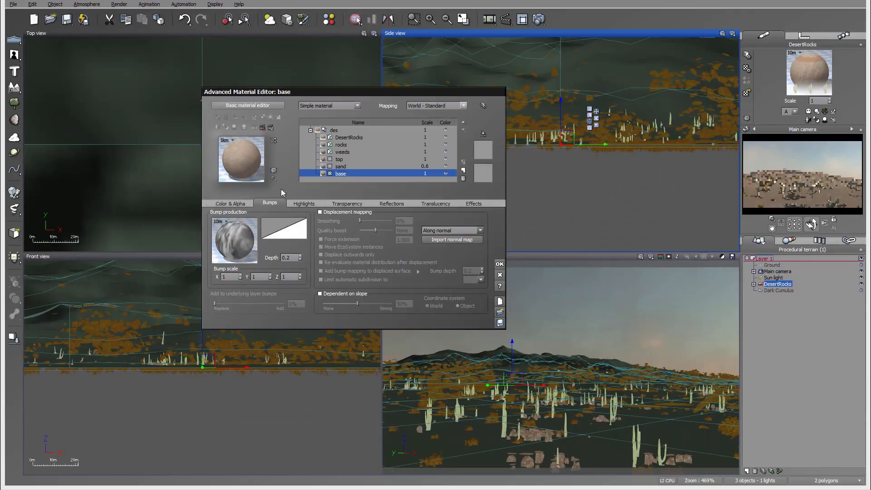
left_click(292, 257)
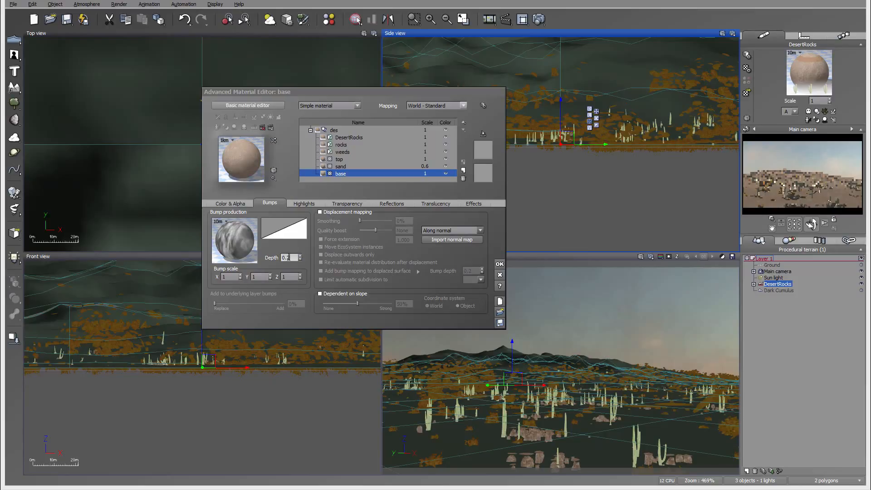
type("3")
Set the amount added to underlying layer bumps to 65% for sand and 68% for top, then accept the material.
double_click(357, 166)
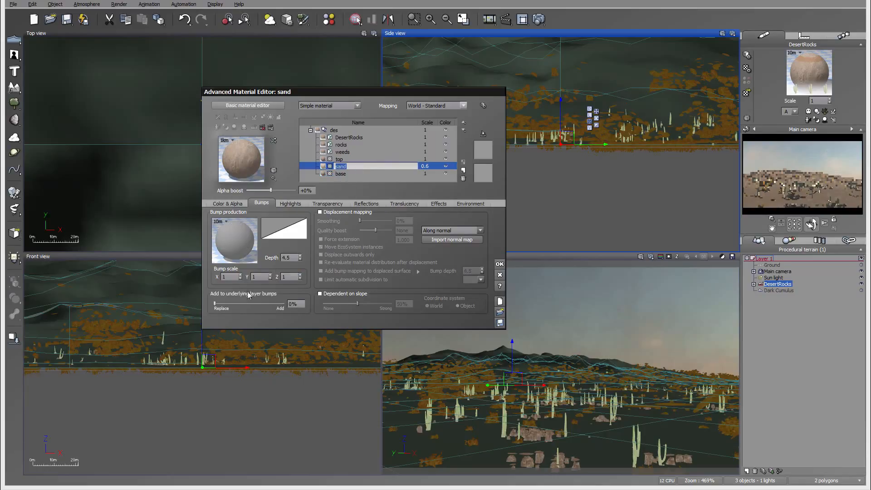
left_click_drag(222, 304, 260, 303)
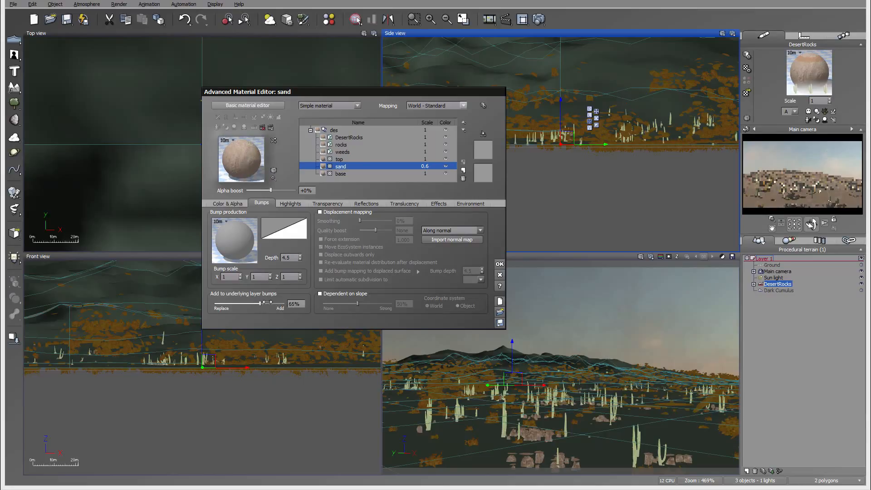
double_click(360, 158)
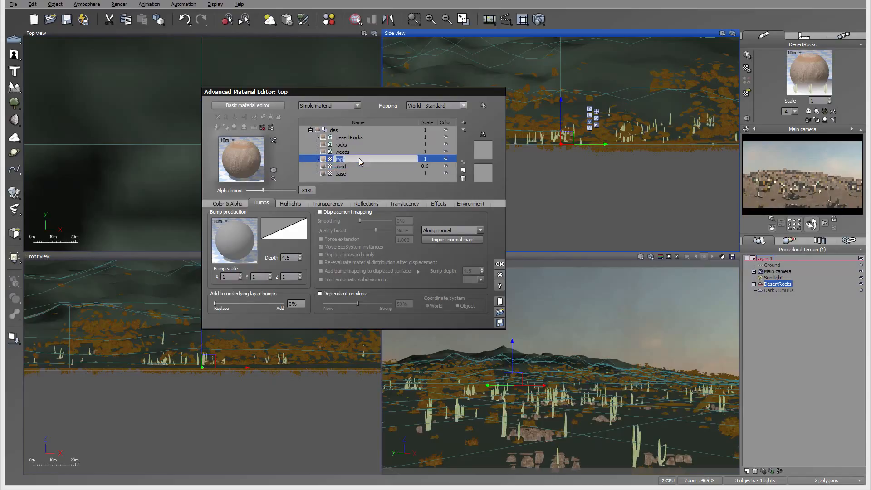
left_click_drag(249, 304, 262, 304)
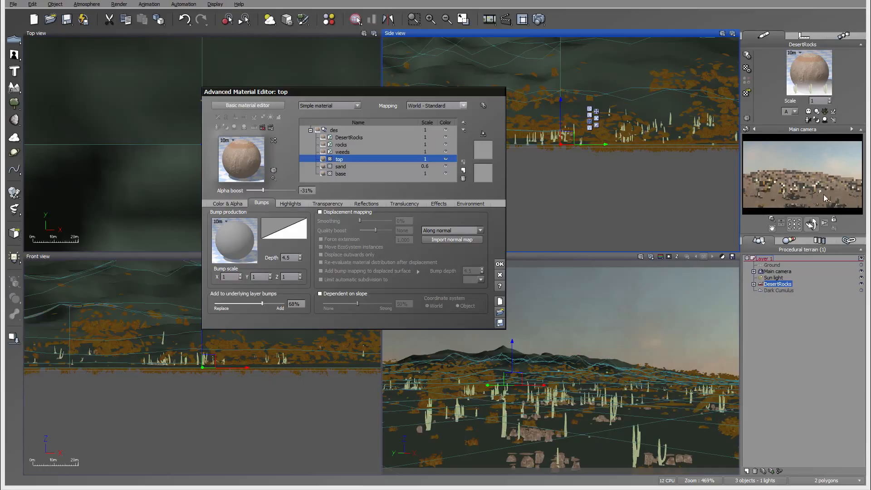
left_click(500, 264)
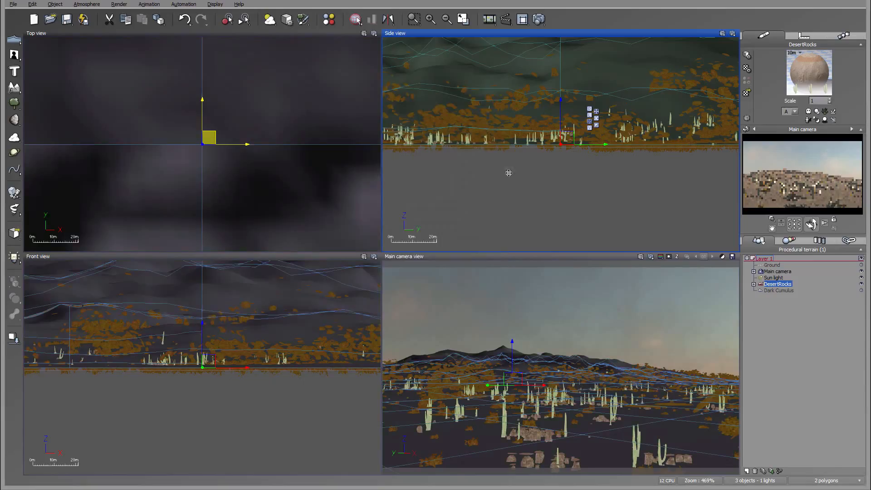
Render the scene to screen with the Preview quality preset, then stop and close the render.
left_click(540, 19)
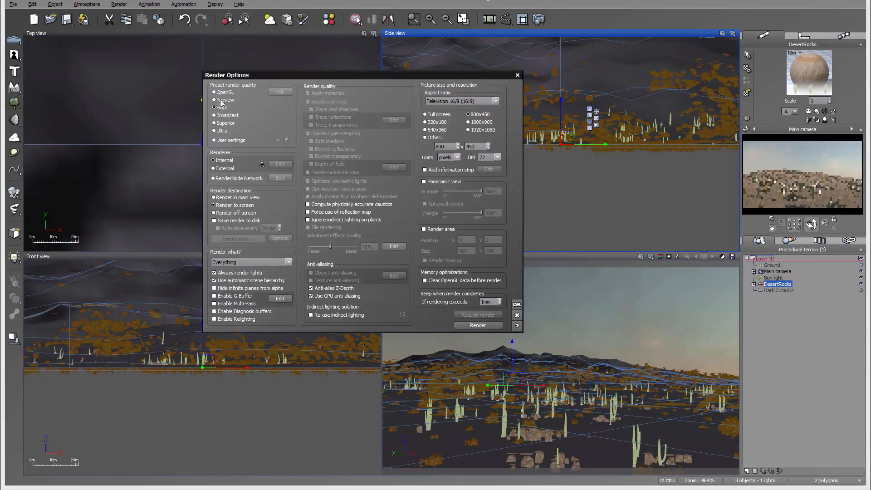
left_click(478, 325)
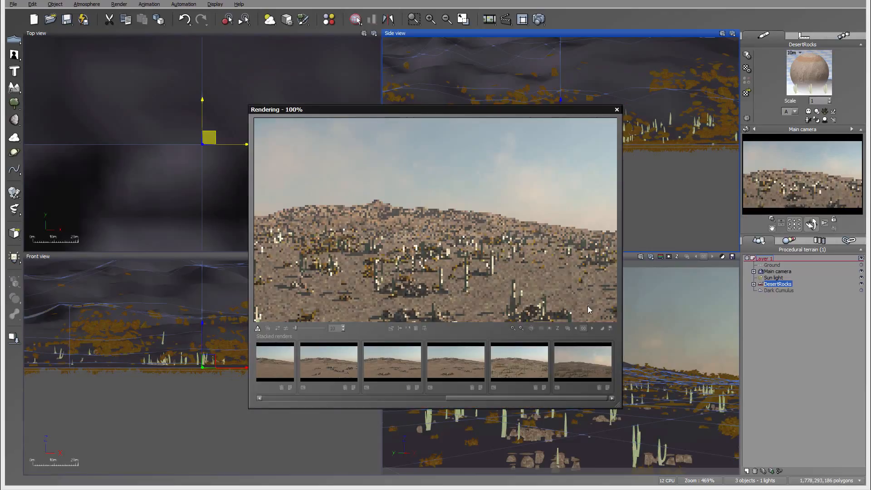
left_click(616, 111)
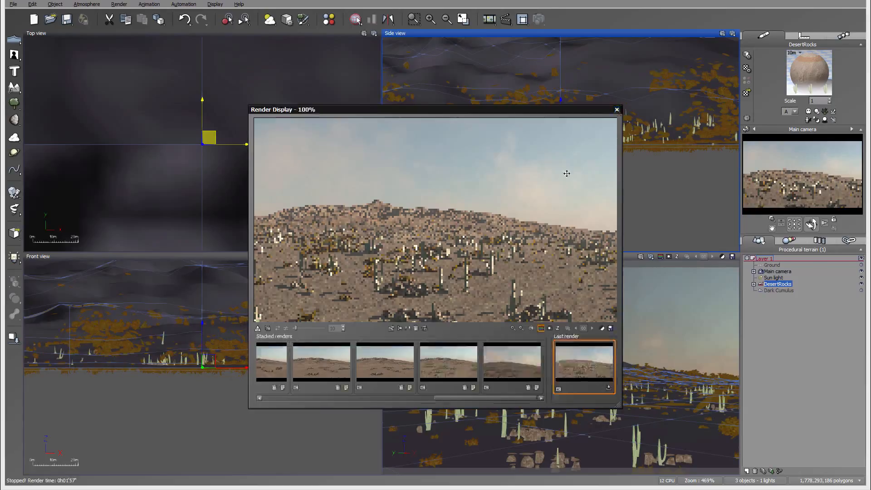
Render the scene with the Final preset at 1600x900 and accept the post-render options as they are.
left_click(540, 19)
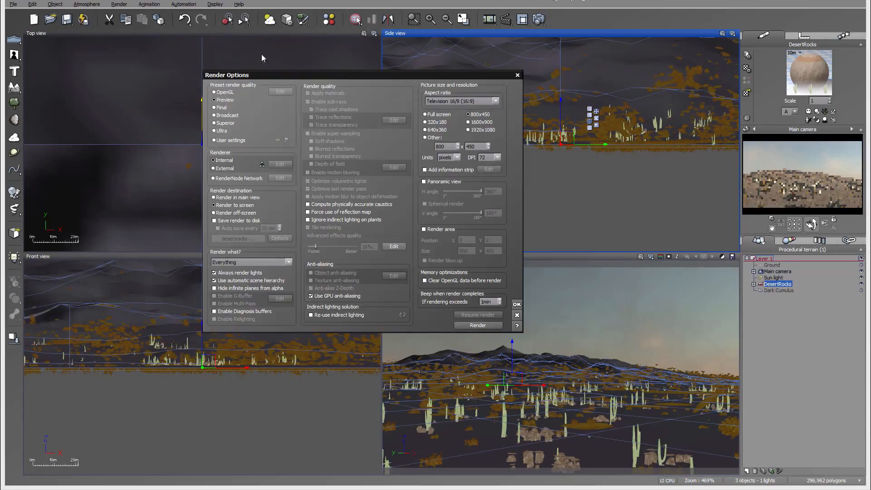
left_click(229, 108)
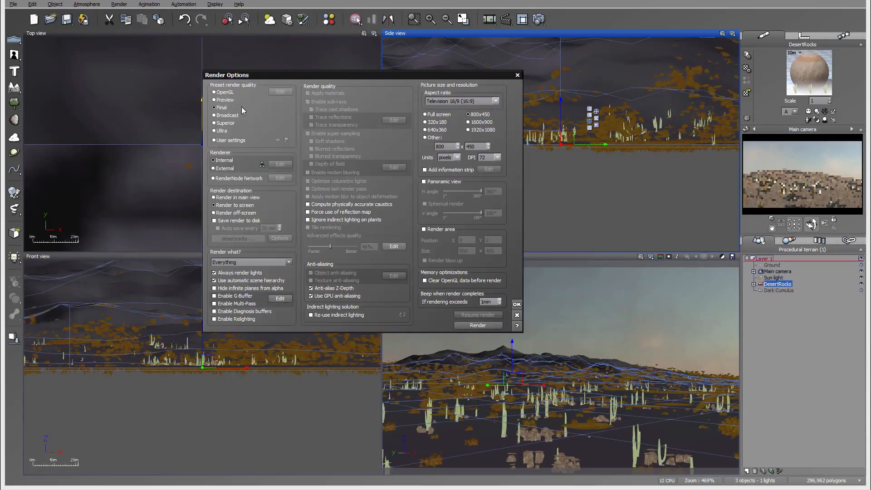
left_click(489, 123)
left_click(517, 303)
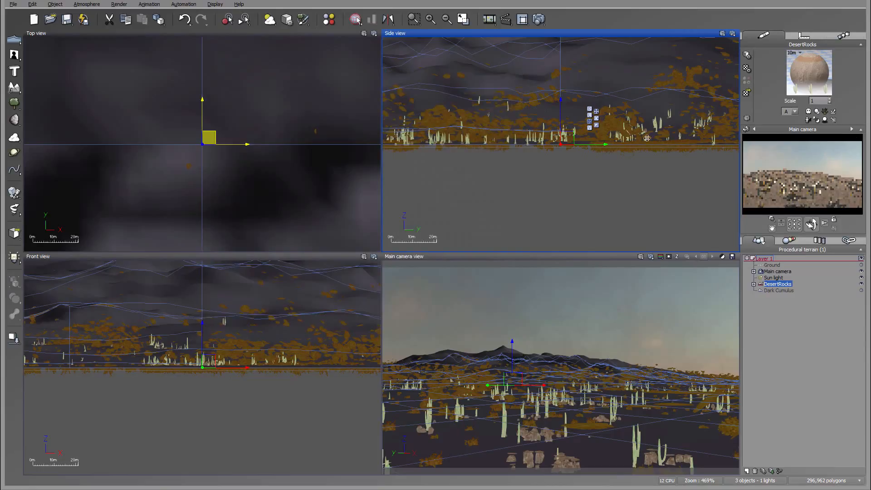
left_click(539, 19)
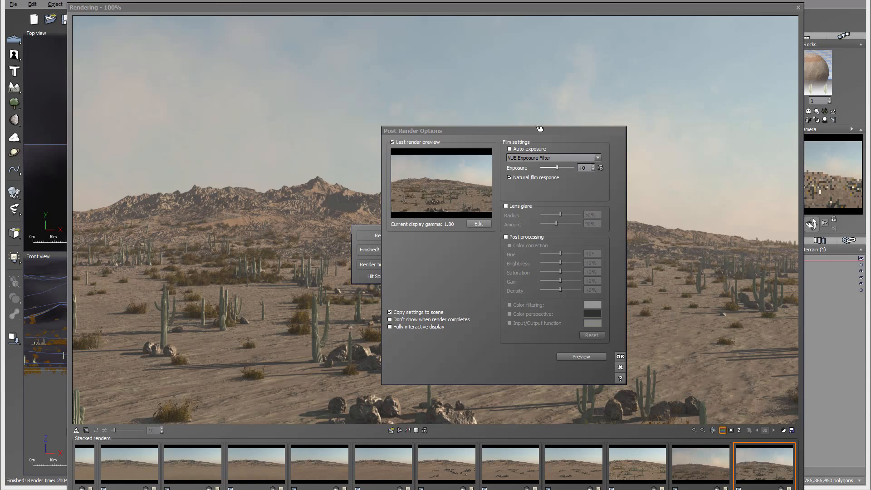
left_click_drag(540, 129, 529, 143)
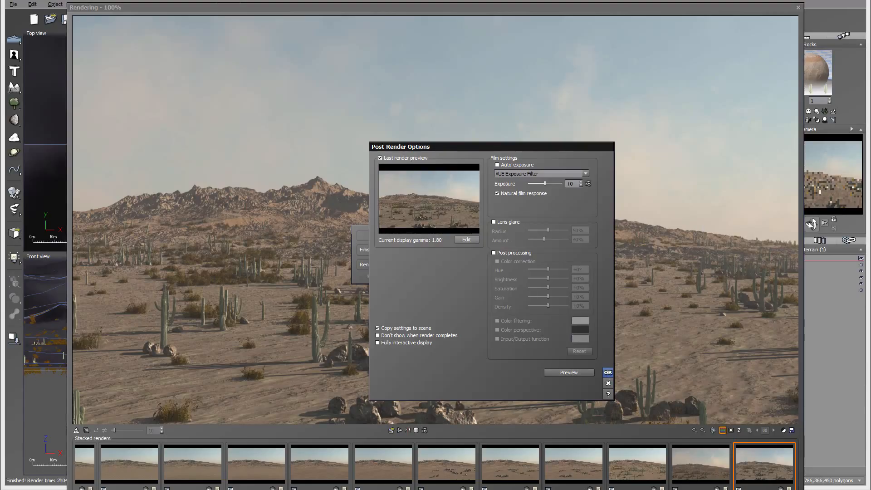
left_click(608, 373)
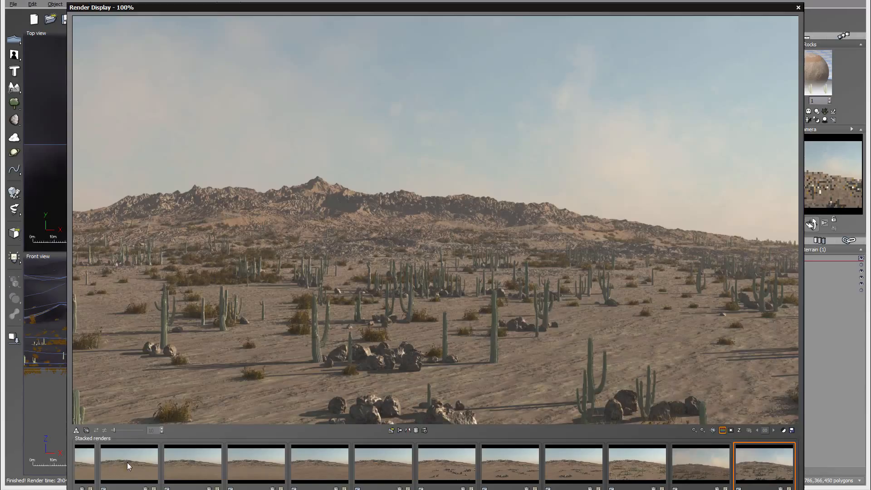
Compare the stacked renders one by one from the earliest to the latest, ending on the final 1600x900 image.
left_click(87, 470)
left_click(196, 478)
left_click(256, 470)
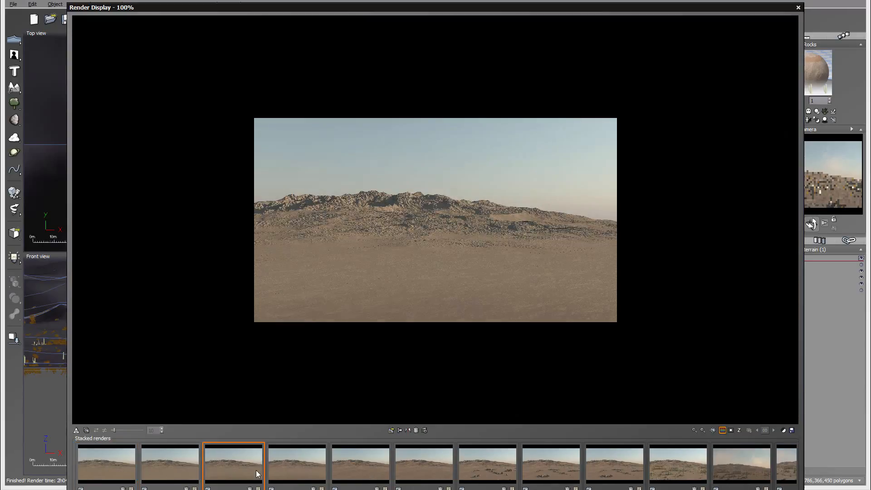
left_click(317, 471)
left_click(381, 457)
left_click(426, 464)
left_click(488, 466)
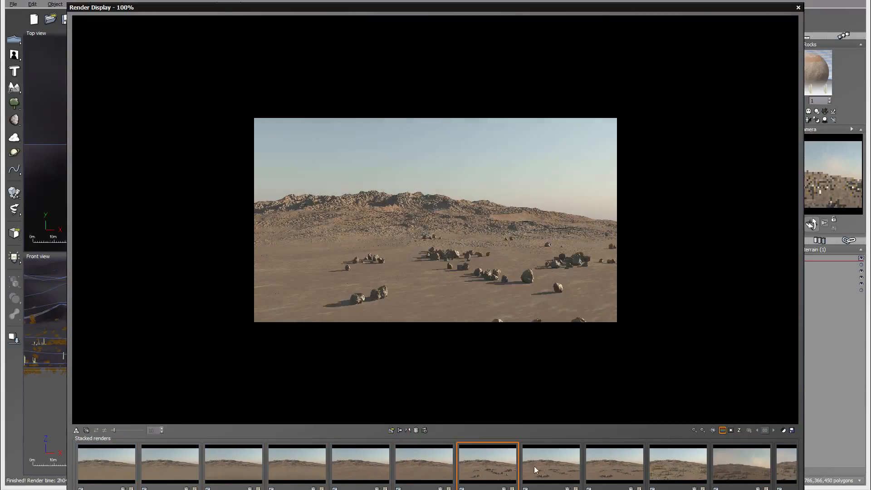
left_click(540, 464)
left_click(604, 460)
left_click(666, 462)
left_click(737, 470)
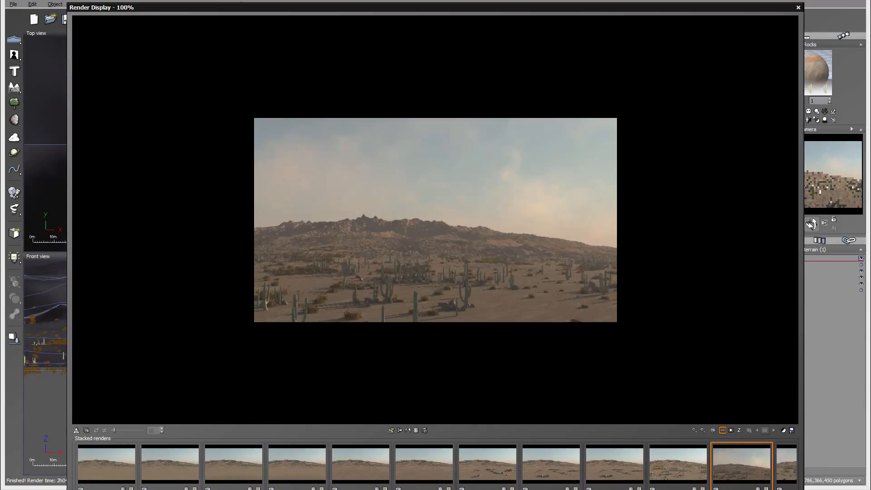
left_click(785, 465)
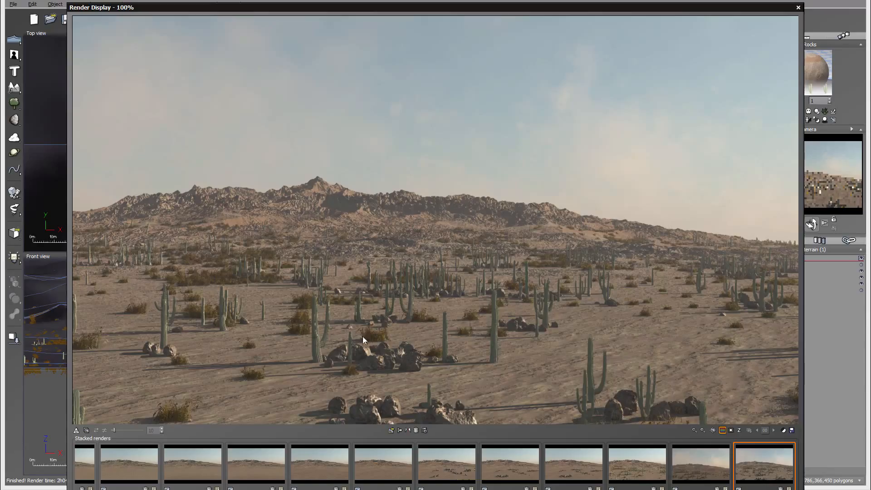